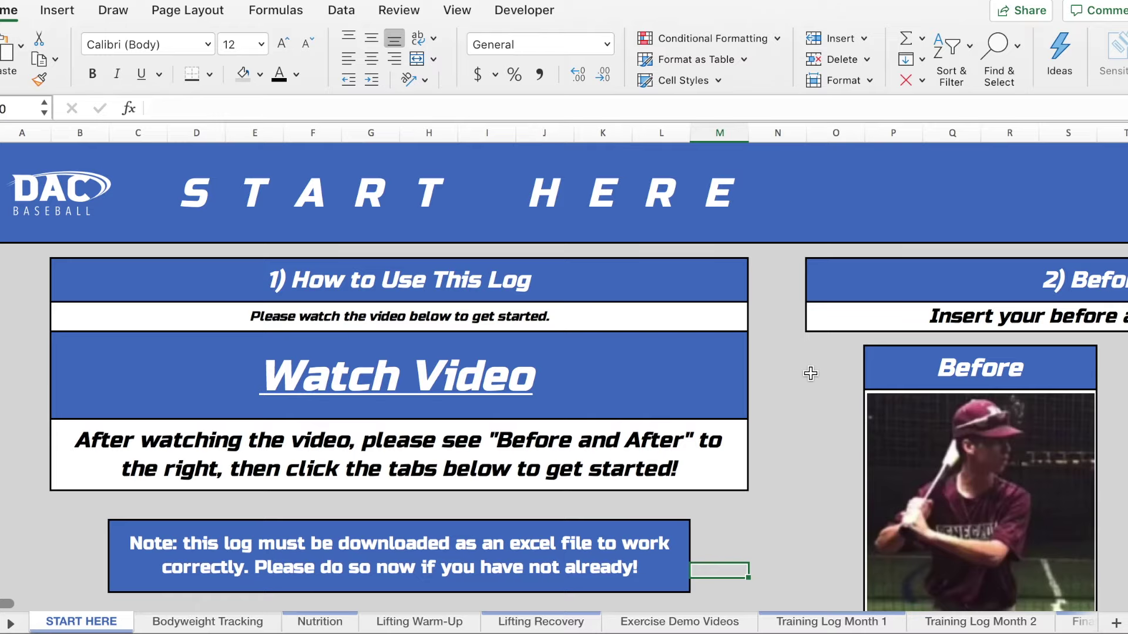
- Review the Before and After picture section on the START HERE sheet
scroll(811, 373, "right", 10)
scroll(810, 373, "down", 3)
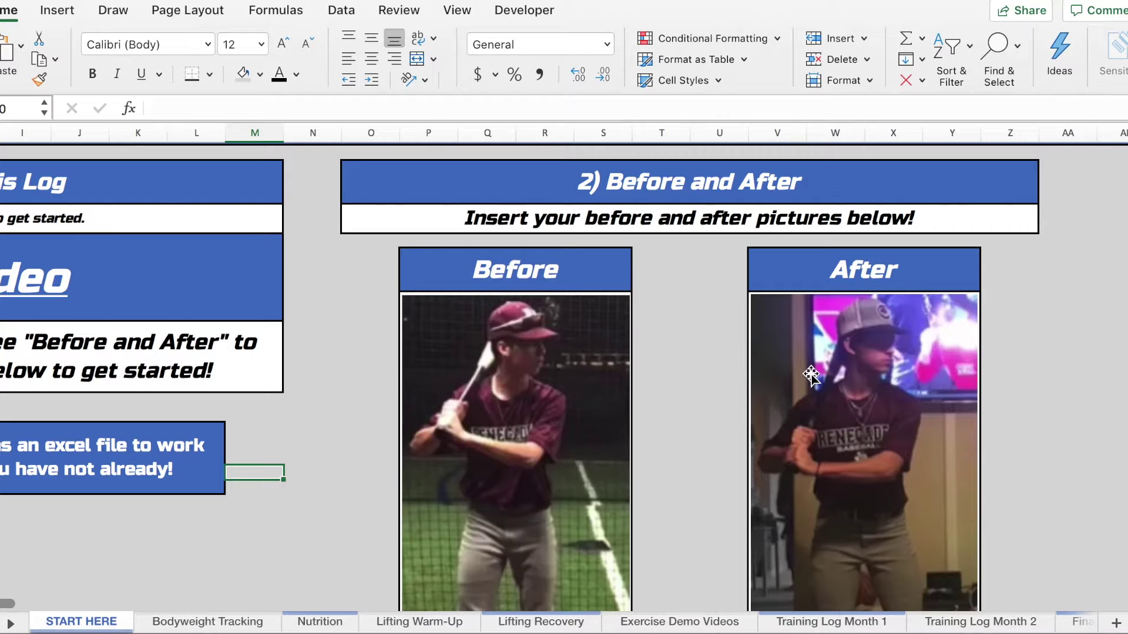
scroll(810, 374, "down", 3)
scroll(811, 373, "right", 1)
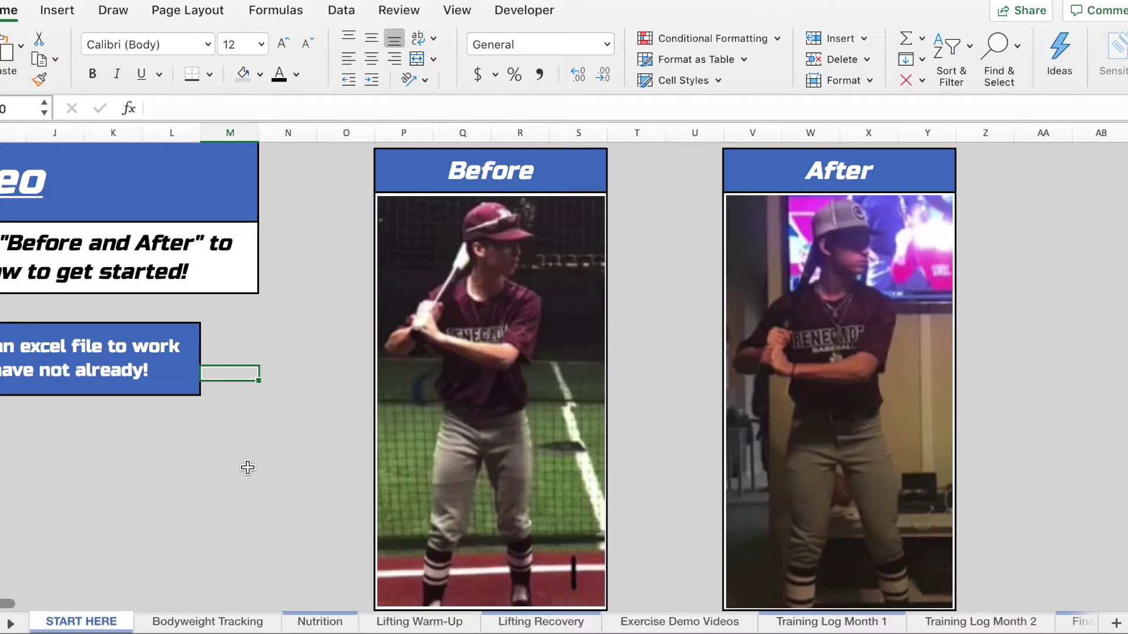
- On the Bodyweight Tracking sheet, enter 16lbs as the weight gain goal
left_click(210, 621)
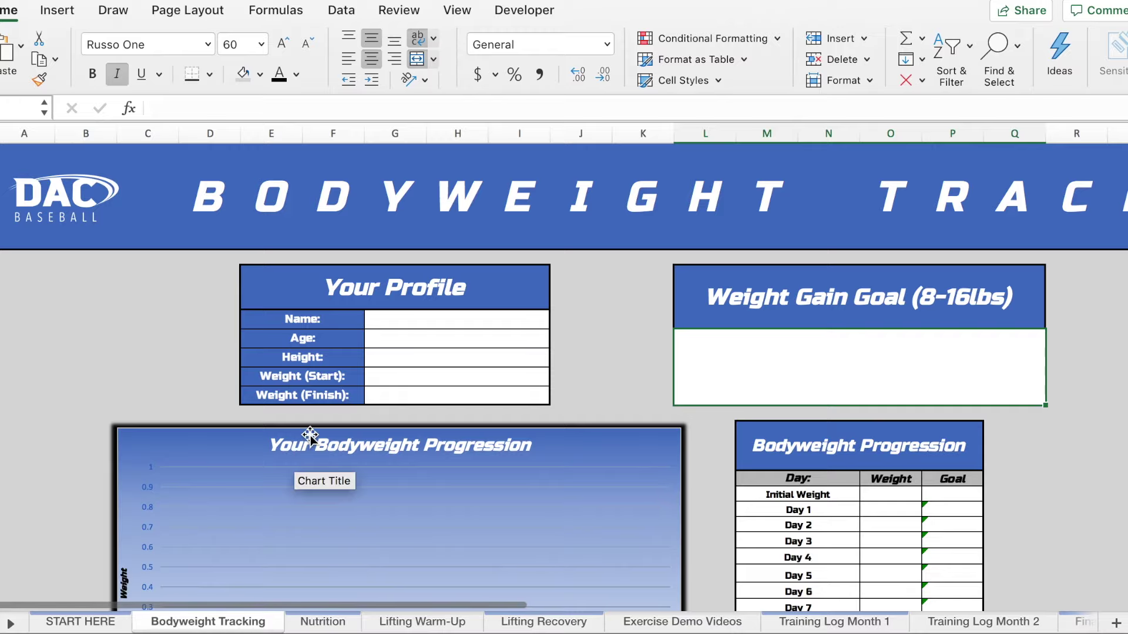
scroll(377, 371, "down", 3)
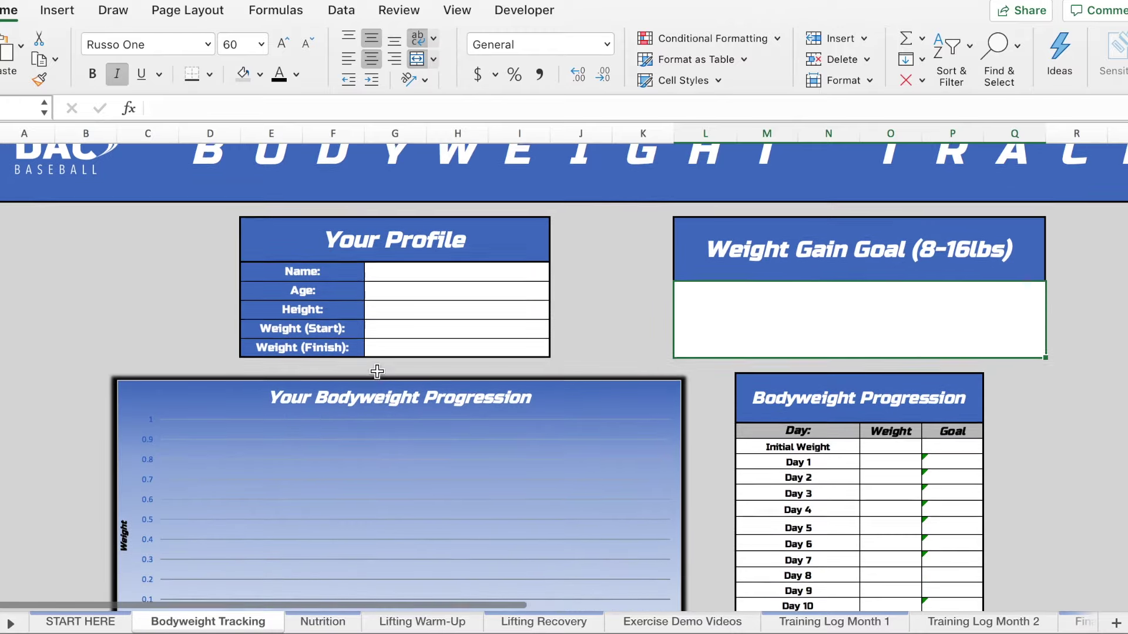
scroll(377, 373, "up", 3)
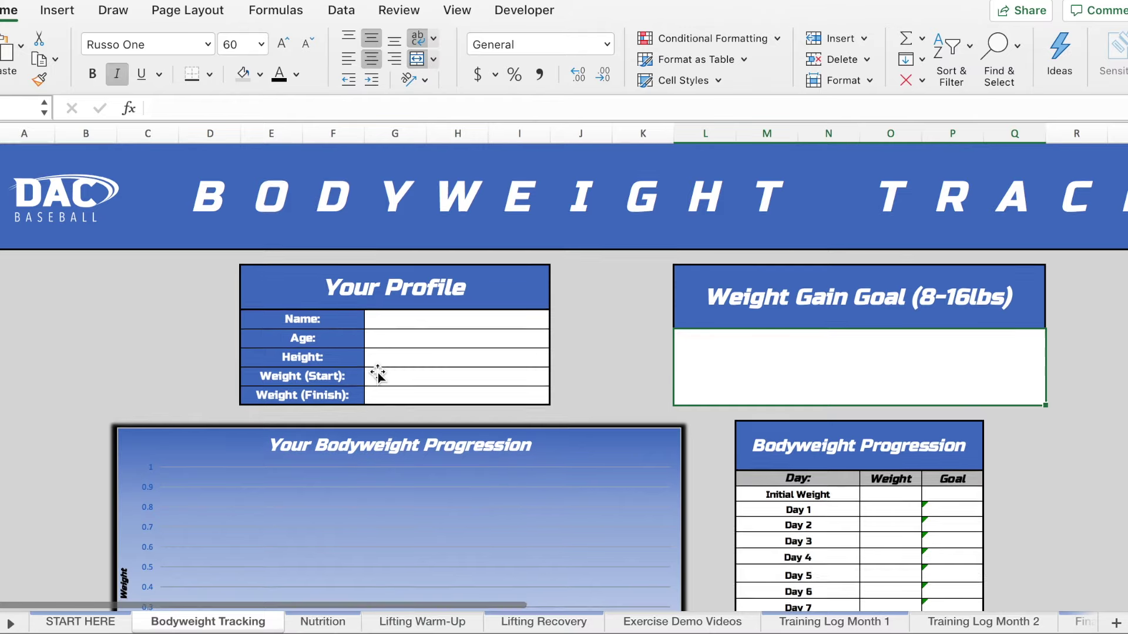
scroll(377, 373, "down", 5)
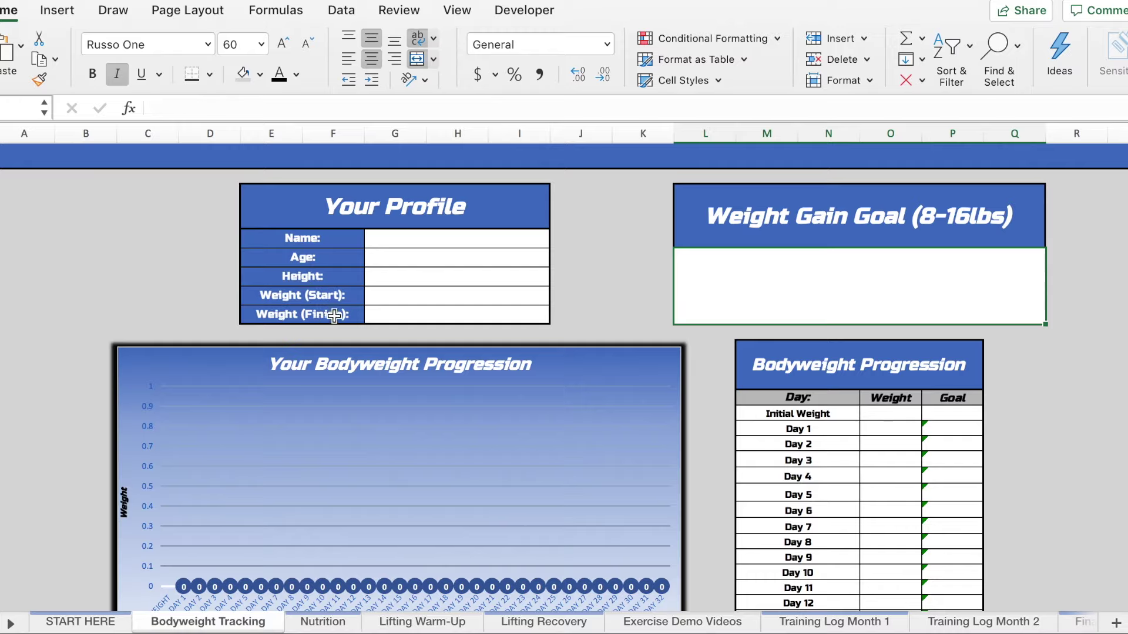
scroll(549, 282, "down", 2)
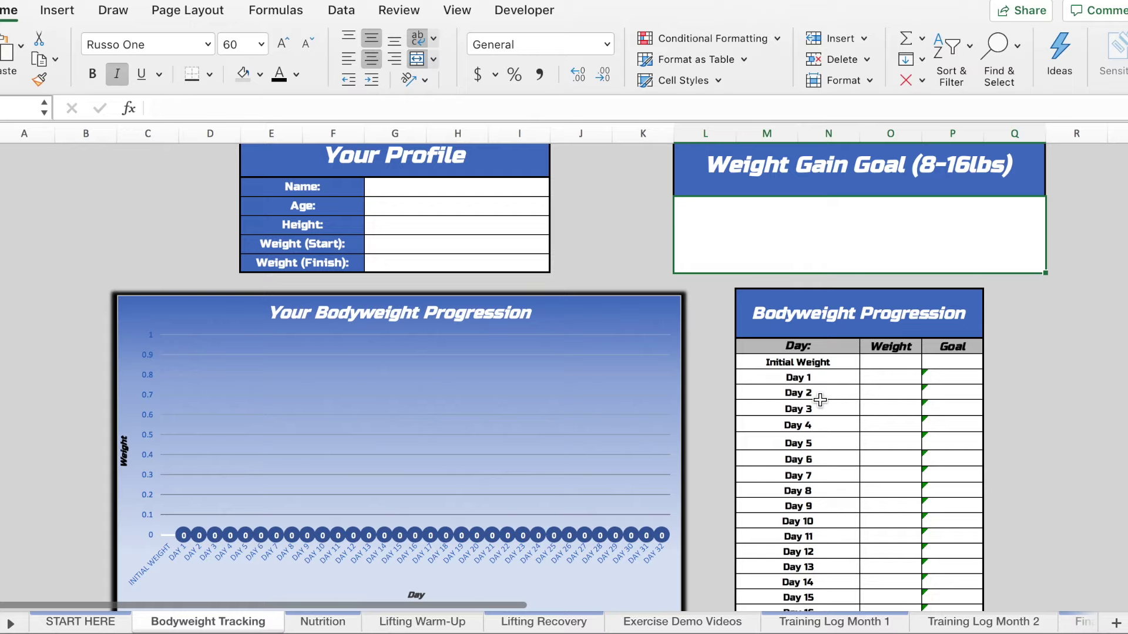
scroll(875, 473, "up", 1)
scroll(875, 474, "up", 1)
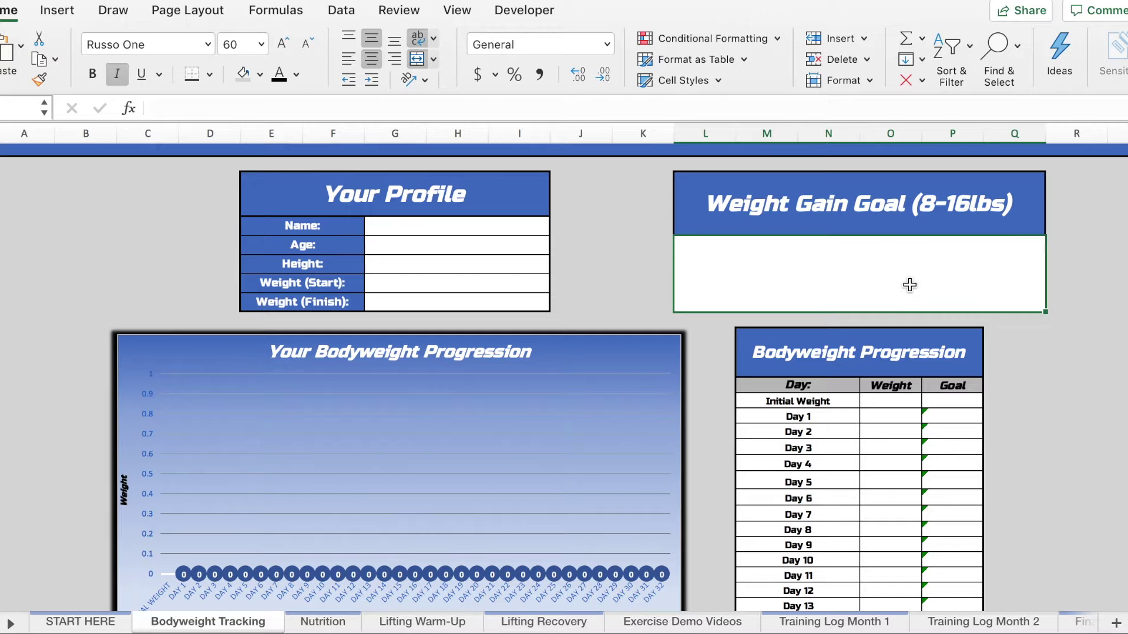
type("16lbs")
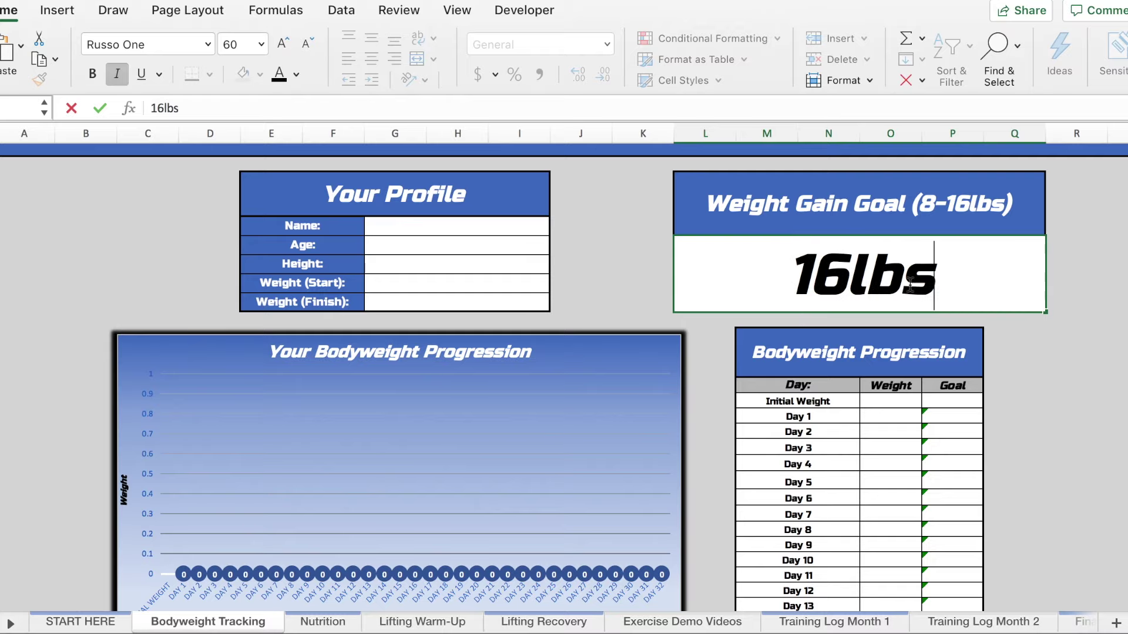
key("Return")
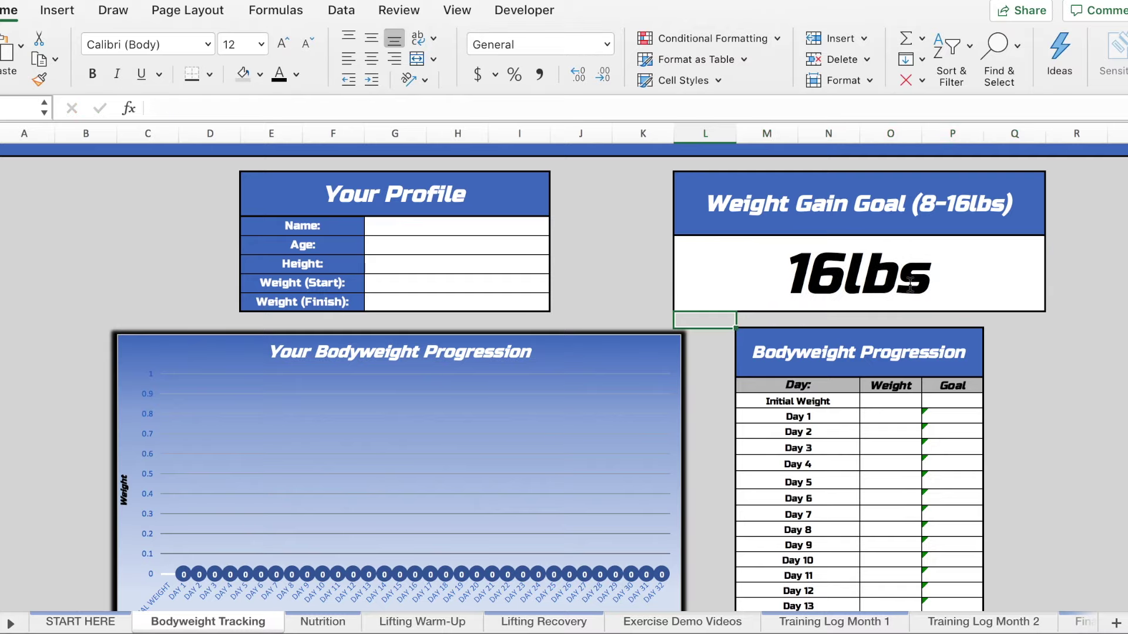
- In the Bodyweight Progression table, enter an initial weight of 140 and a goal of 156
scroll(937, 385, "down", 4)
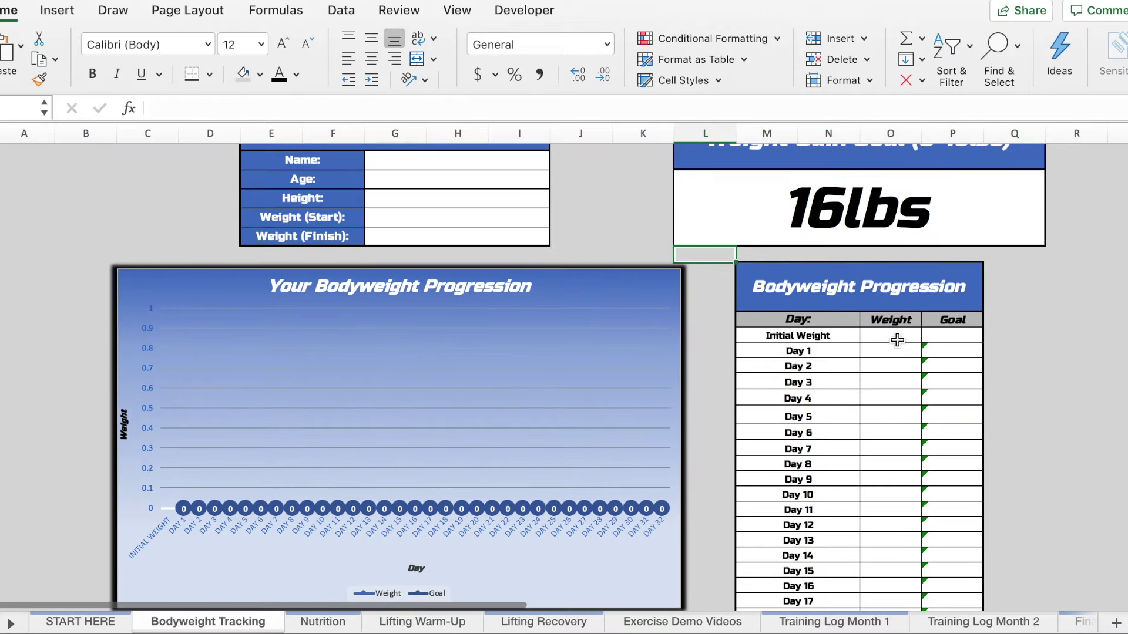
left_click(895, 338)
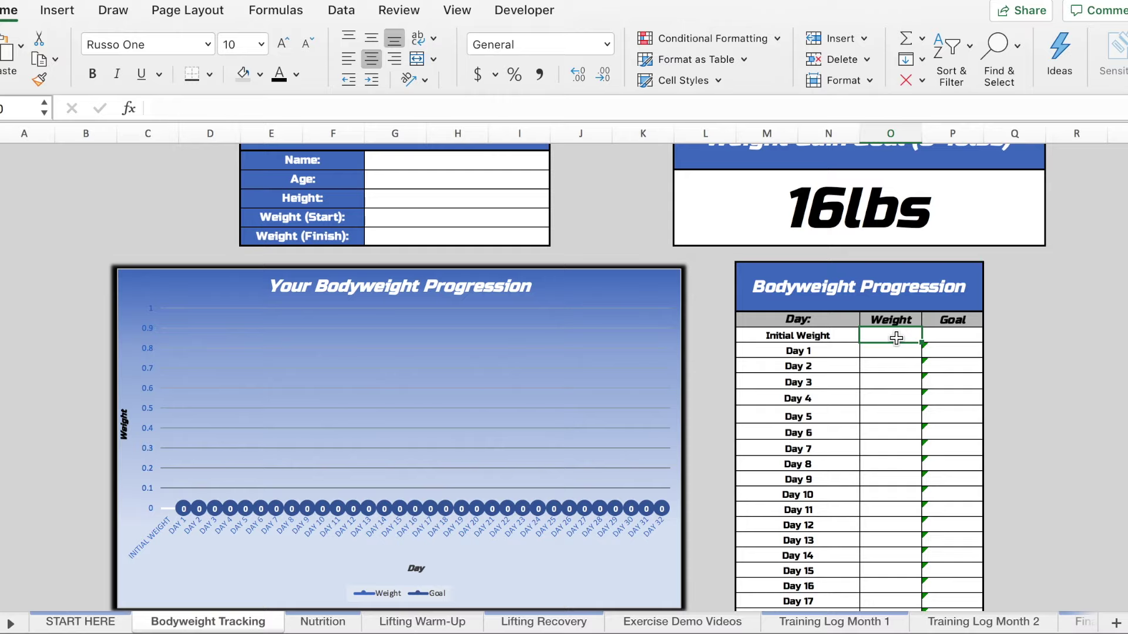
type("140")
key("Tab")
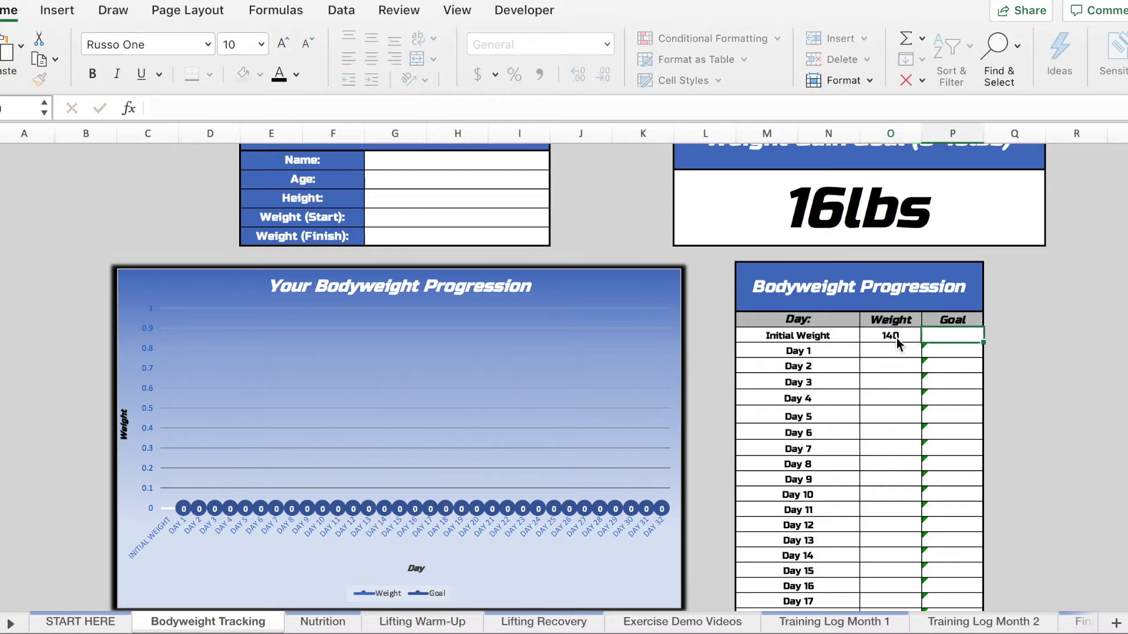
type("156")
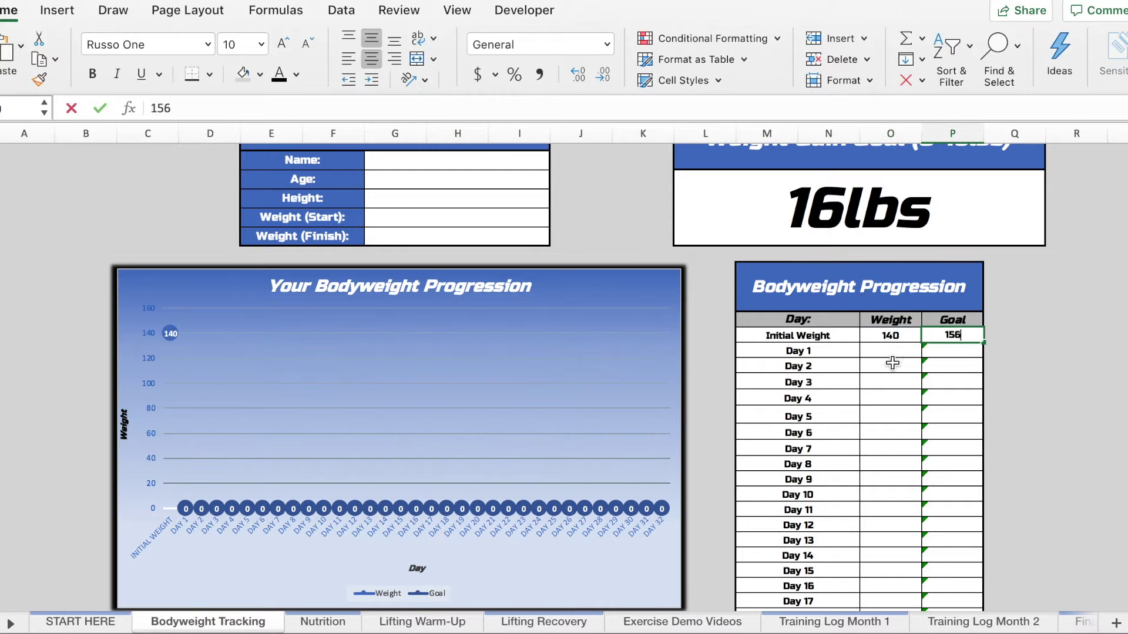
key("Return")
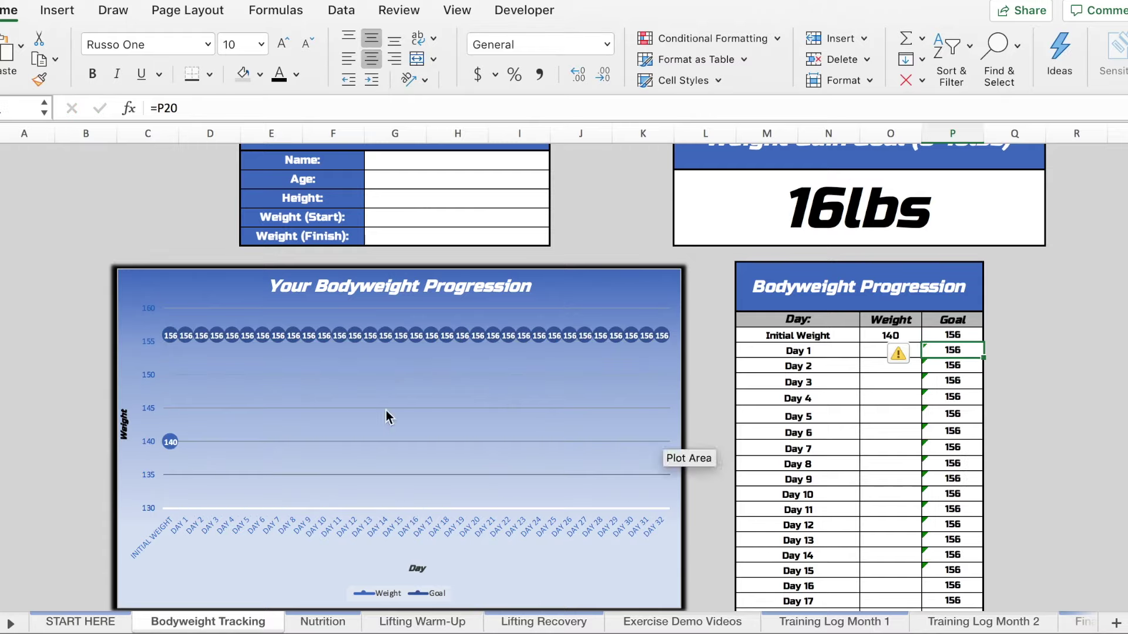
- Record weights of 141 for Day 1 and 145 for Day 7 in the Bodyweight Progression table
scroll(857, 349, "down", 9)
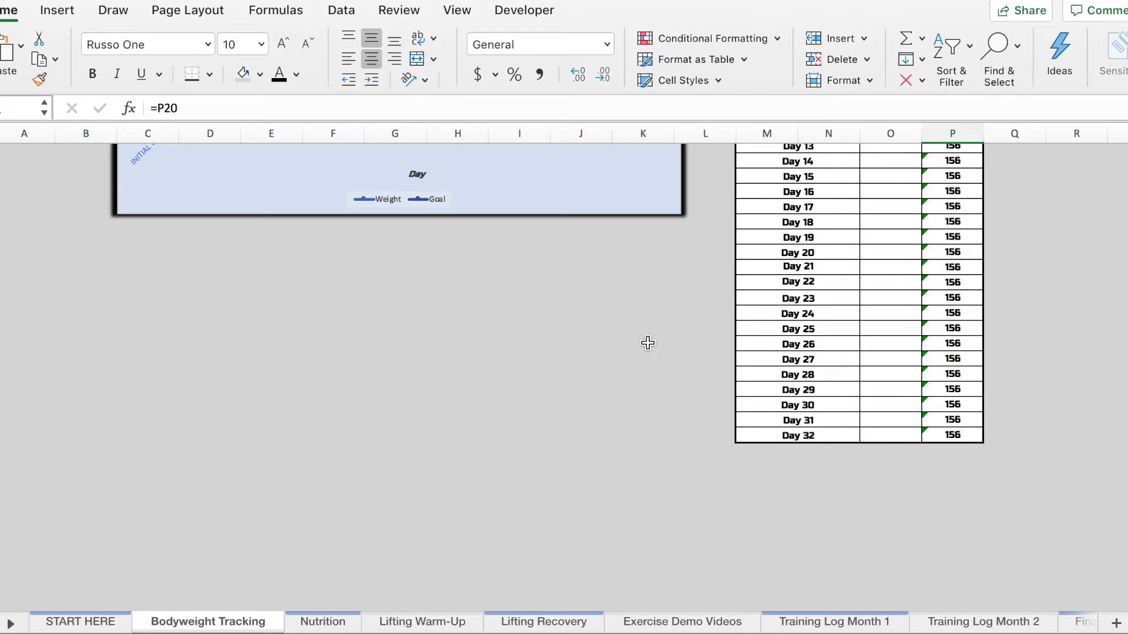
scroll(647, 343, "up", 7)
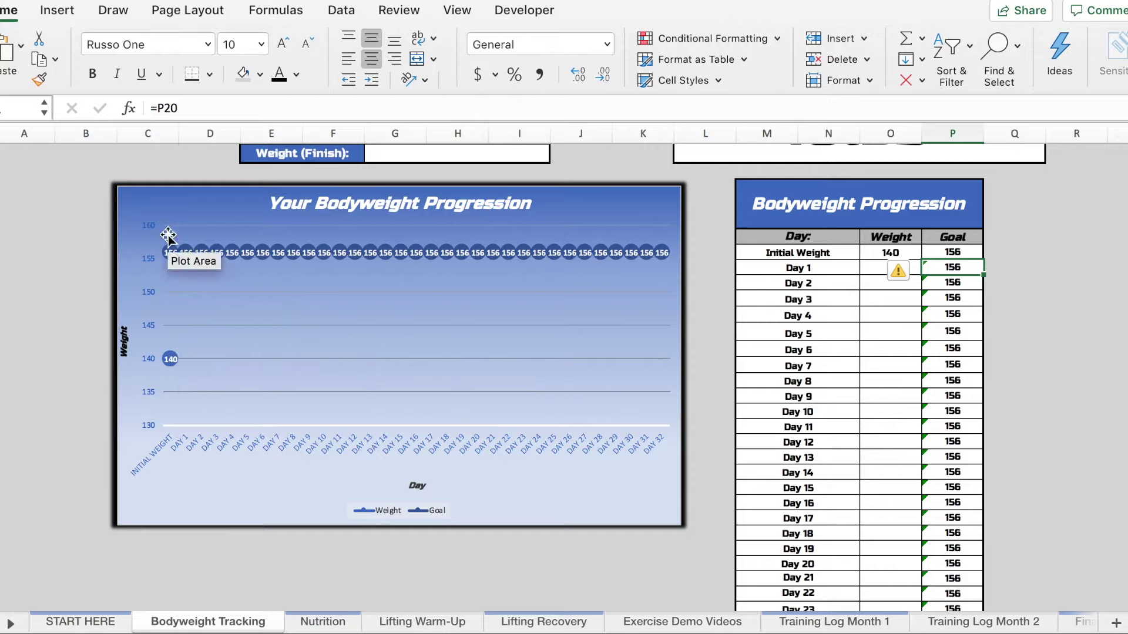
left_click(875, 268)
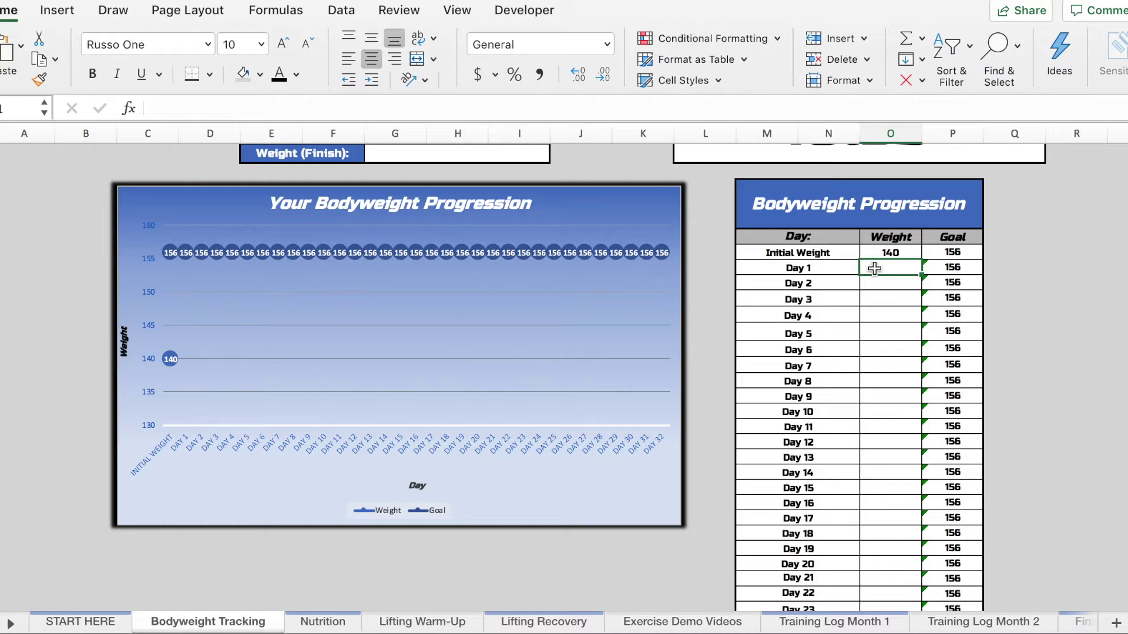
type("141")
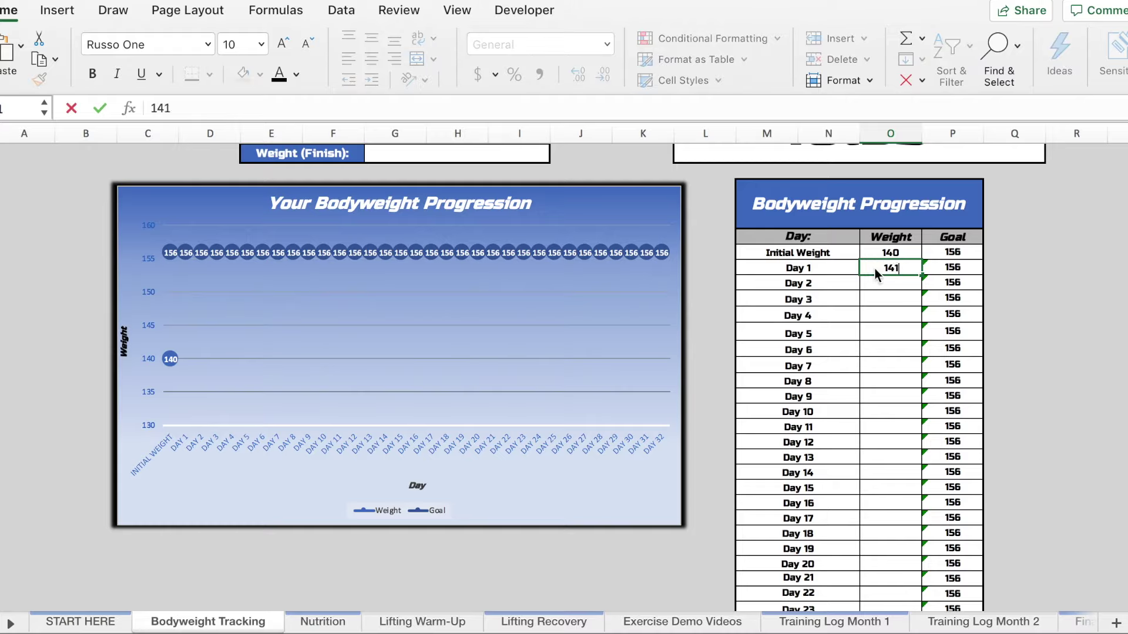
key("Return")
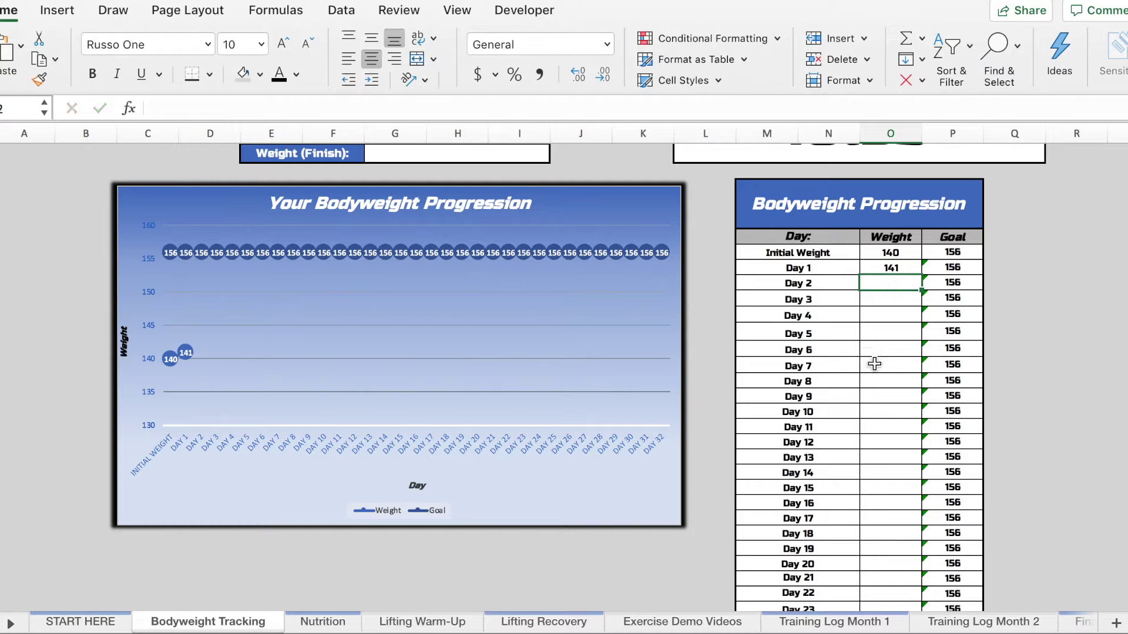
left_click(879, 364)
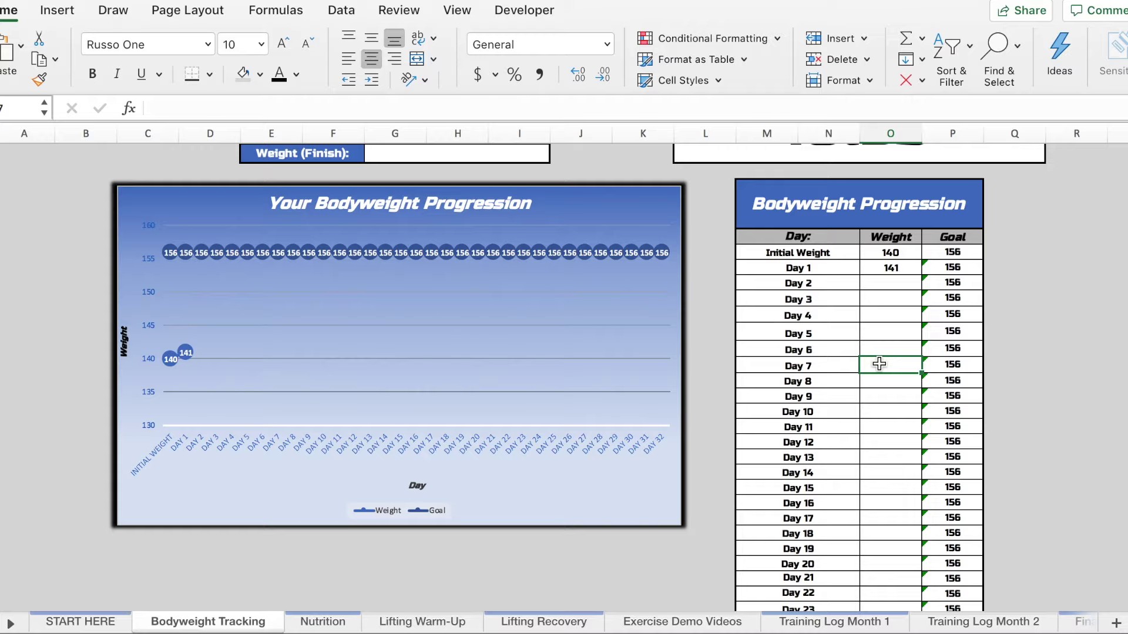
type("145")
key("Return")
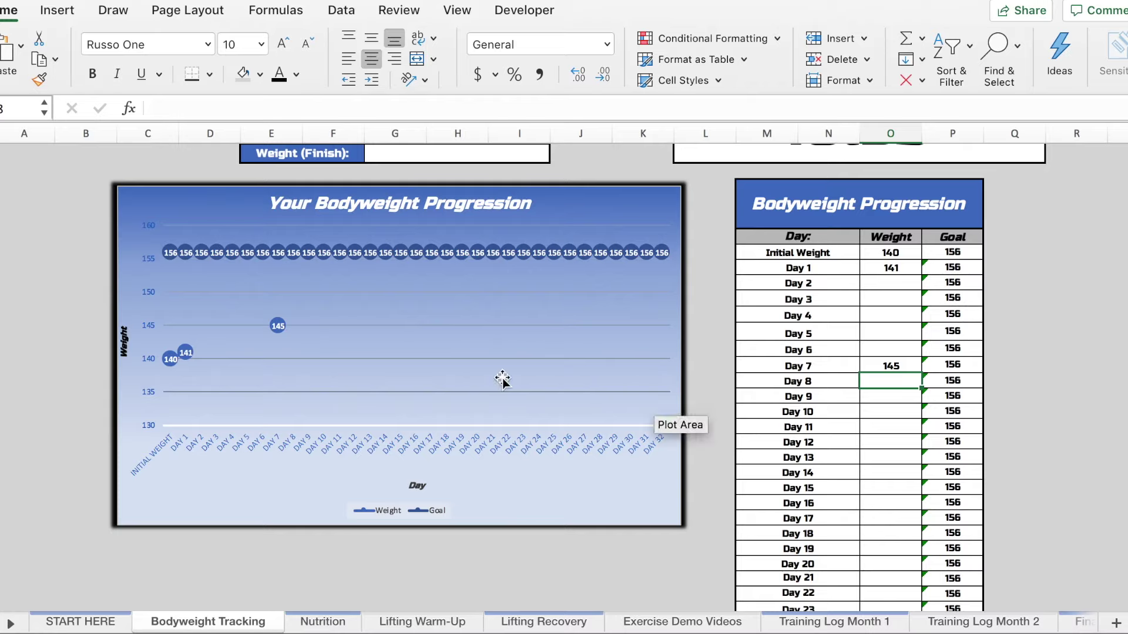
- Review the caloric guidelines on the Nutrition sheet and the exercise lists on the Lifting Warm-Up sheet
left_click(323, 622)
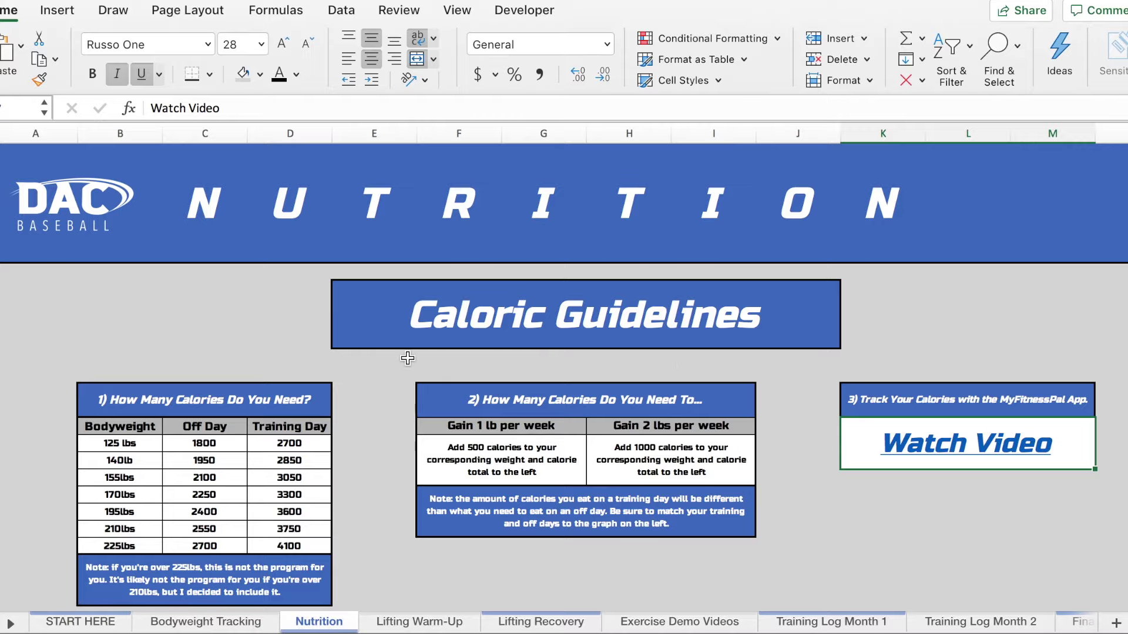
scroll(408, 358, "down", 1)
scroll(206, 399, "down", 1)
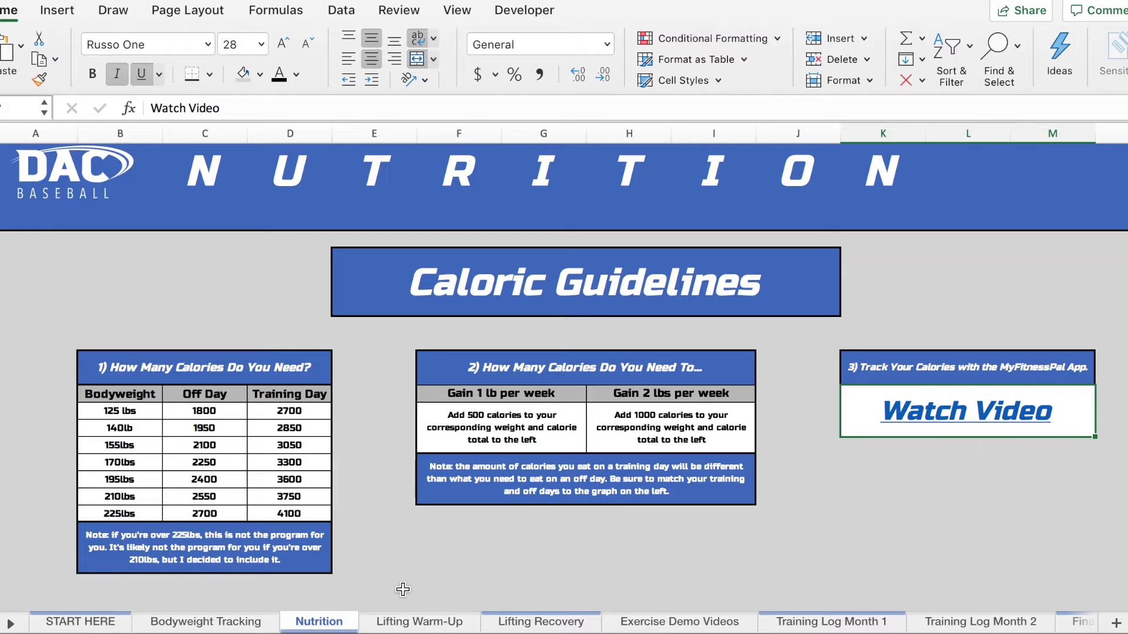
left_click(404, 622)
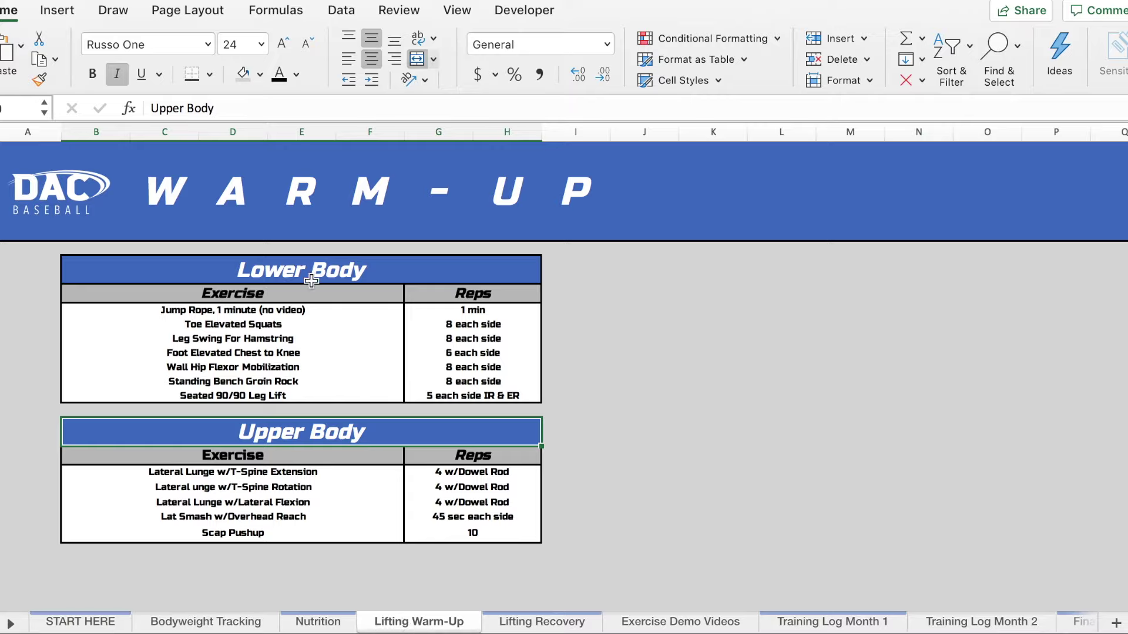
- Examine the 3 Step Recovery Routine on the Lifting Recovery sheet, including the heart rate tracker and the upper and lower body exercises
left_click(536, 623)
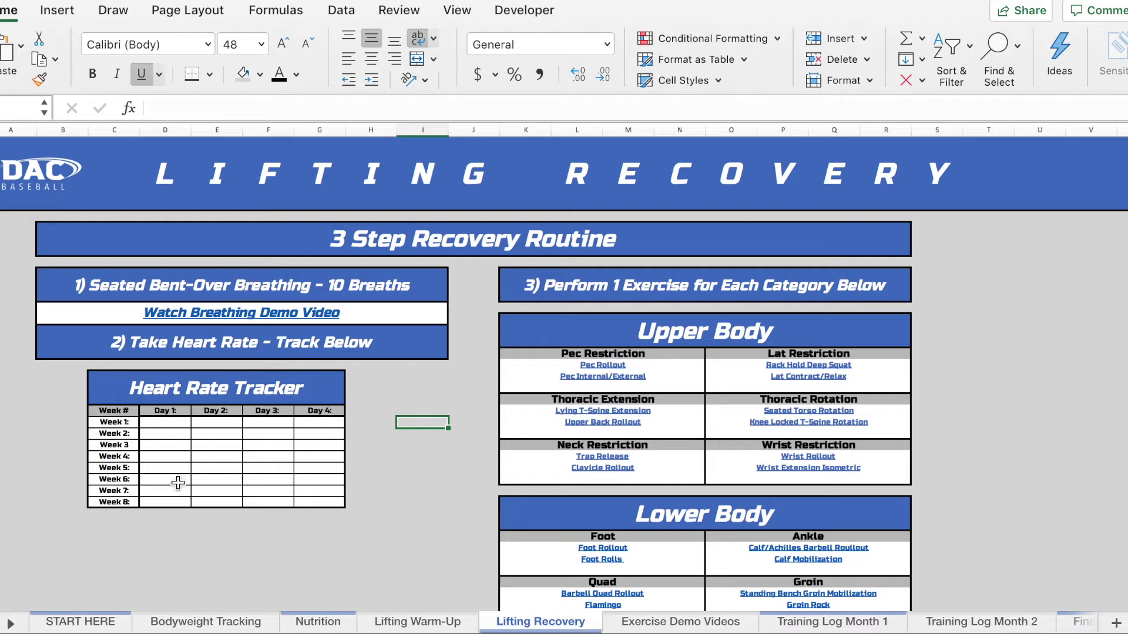
scroll(705, 416, "down", 2)
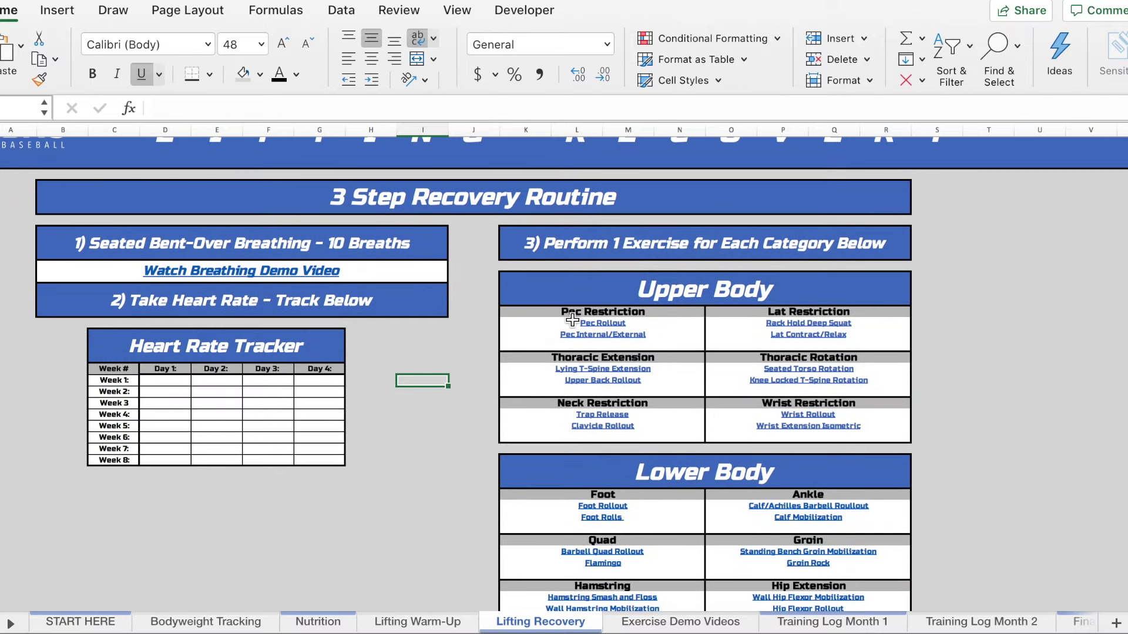
scroll(572, 320, "down", 3)
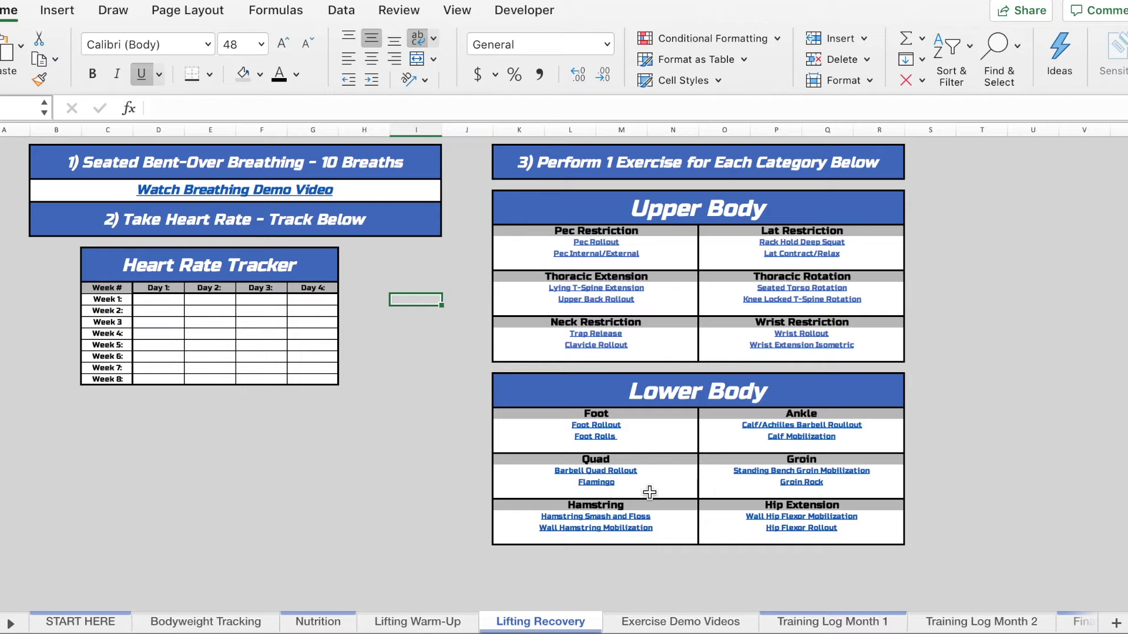
scroll(504, 393, "up", 3)
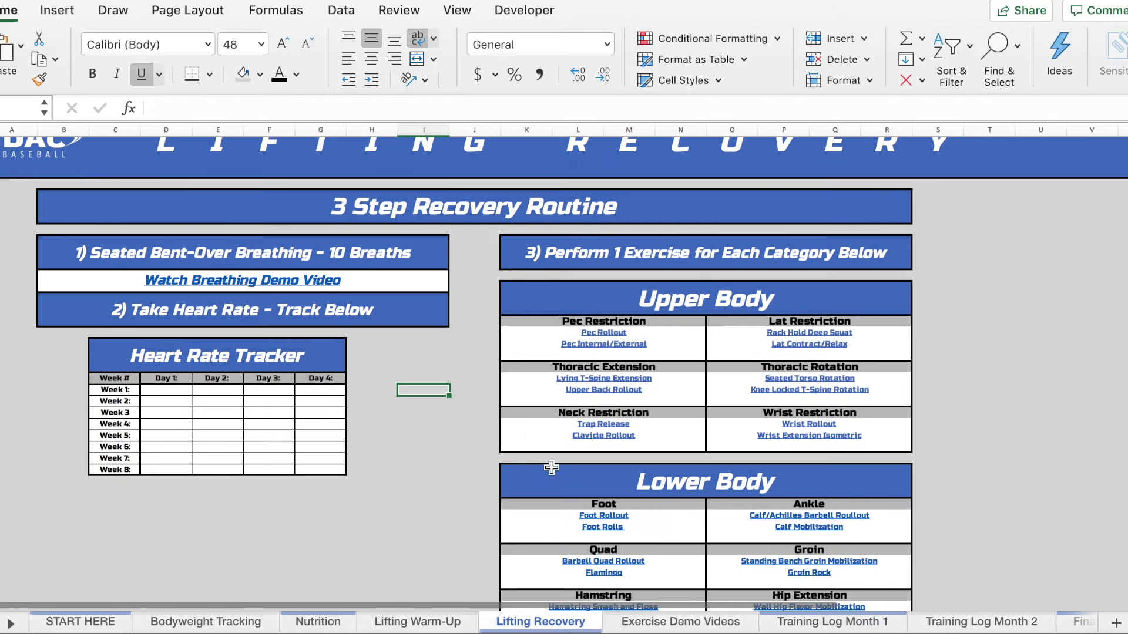
- Look through the warm-up, upper body and lower body video links on the Exercise Demo Videos sheet
left_click(649, 625)
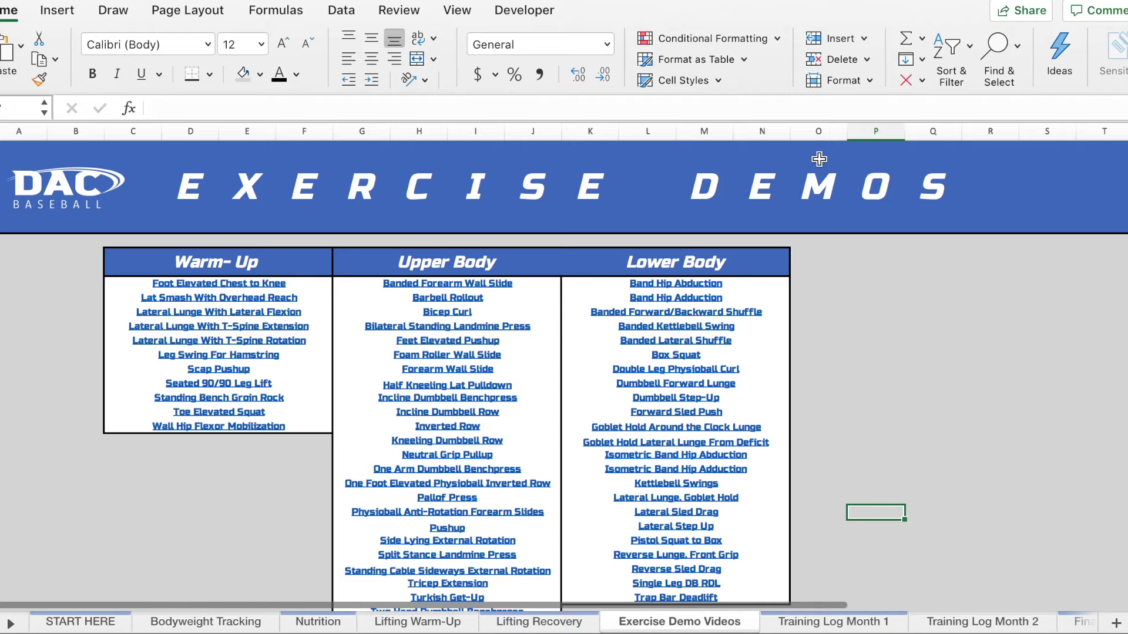
scroll(230, 419, "down", 1)
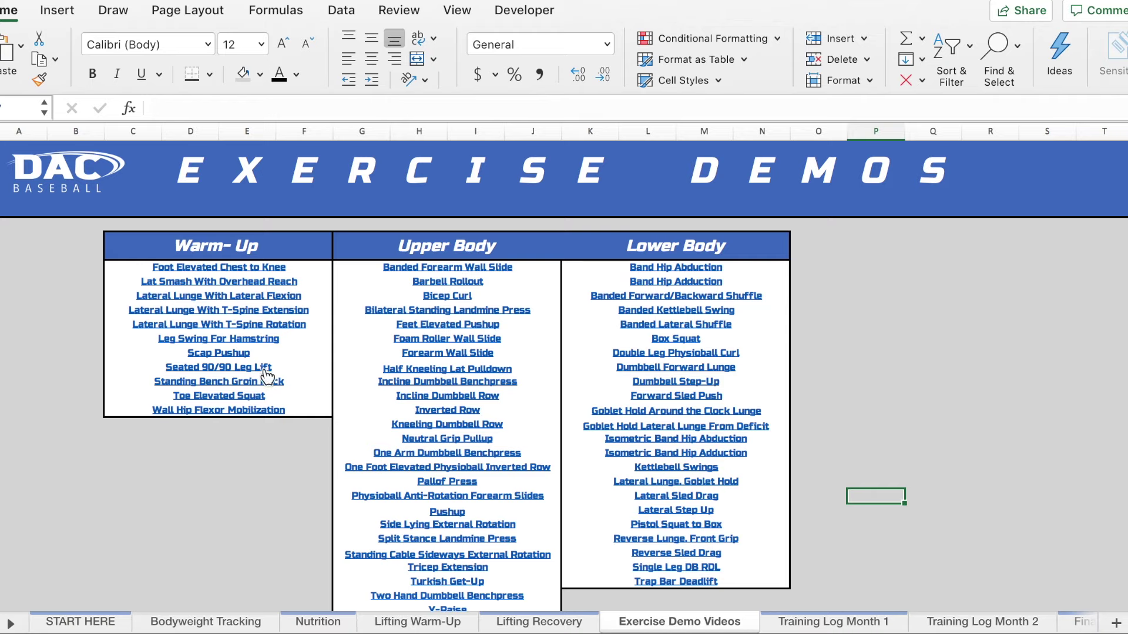
scroll(283, 419, "down", 3)
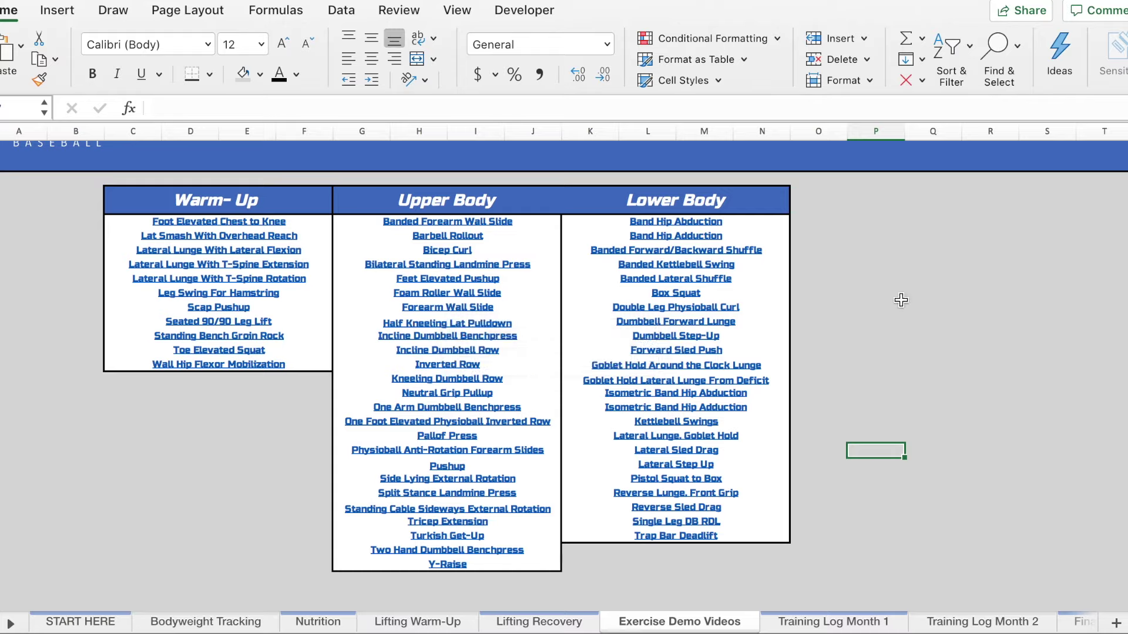
- On the Training Log Month 1 sheet, record 225 for each of the three Week 1 Box Squat sets under Lower Body Day 1
left_click(825, 625)
scroll(528, 361, "down", 3)
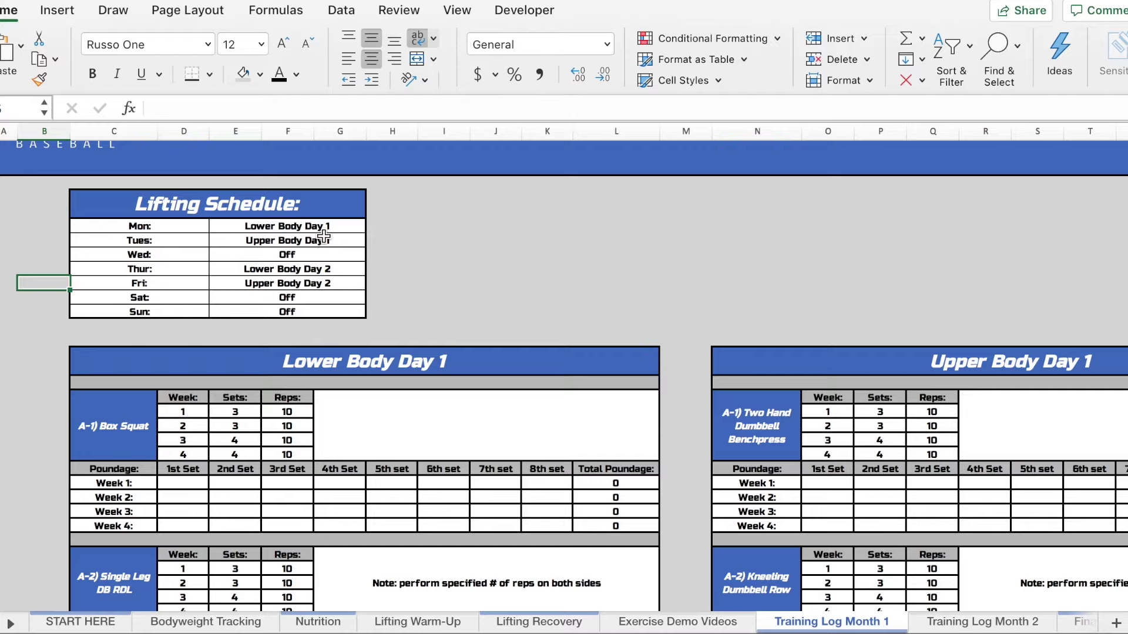
scroll(329, 259, "down", 8)
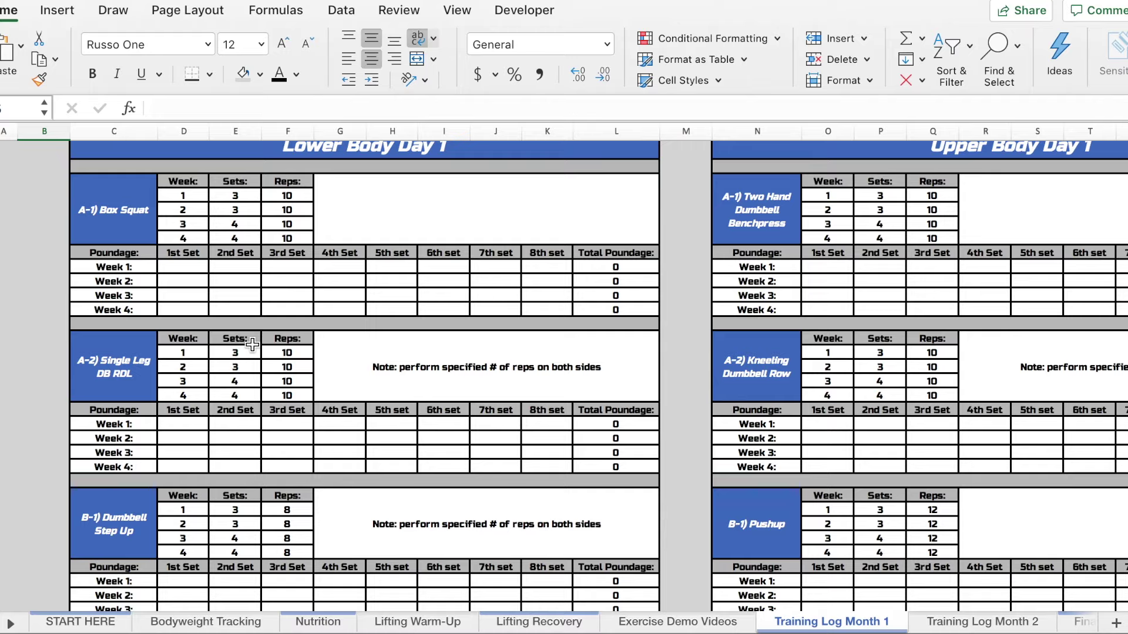
left_click(193, 269)
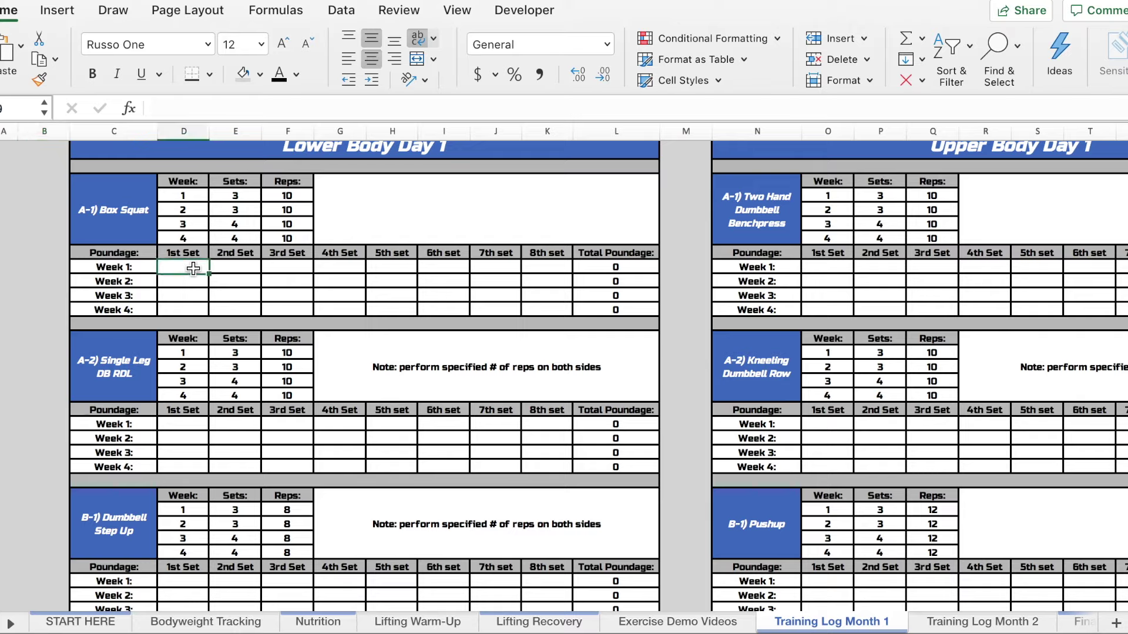
type("225")
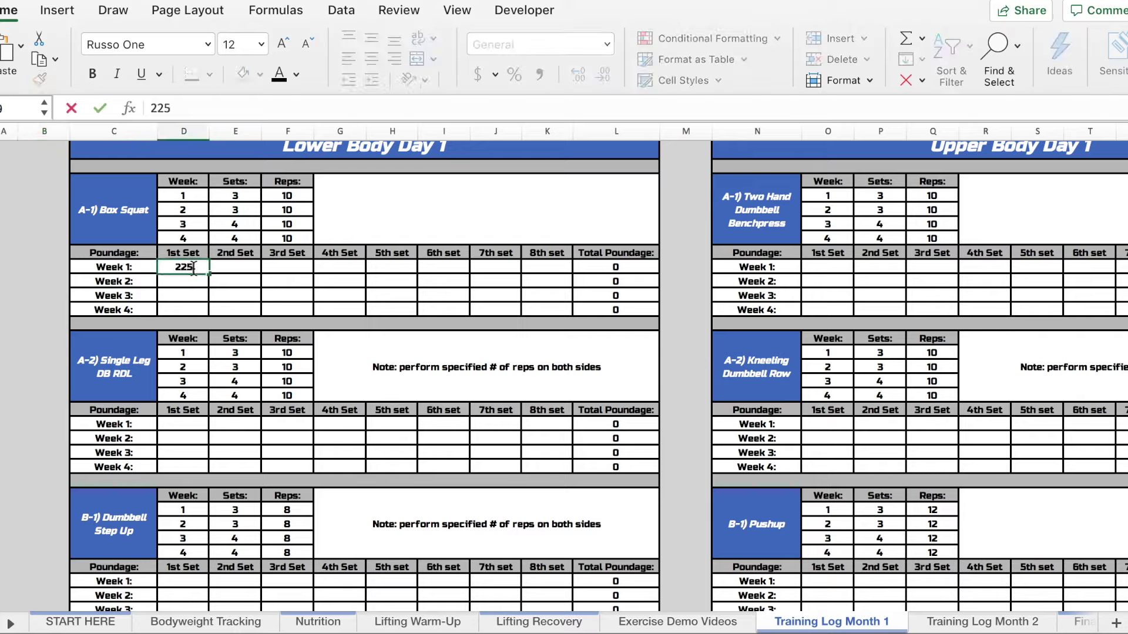
key("Tab")
type("225")
key("Tab")
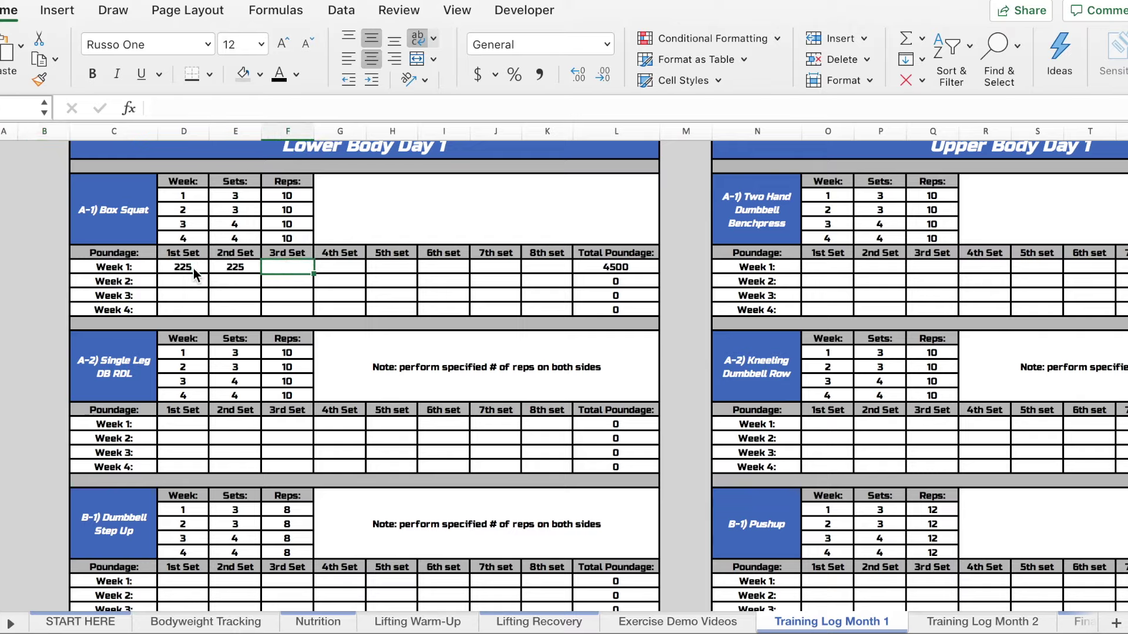
type("225")
key("Down")
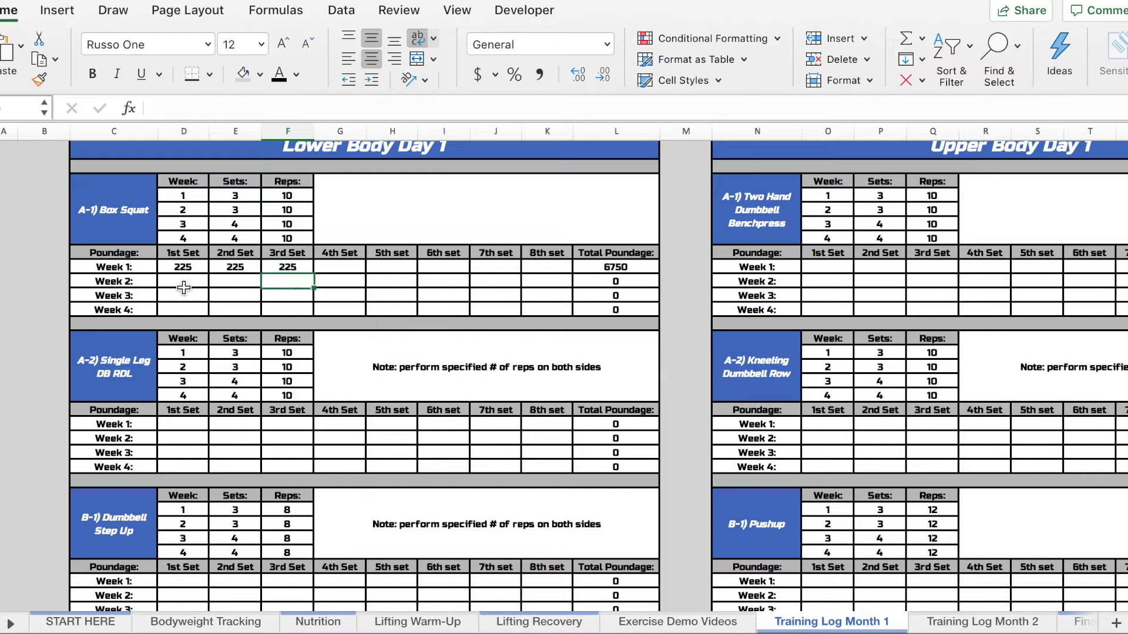
- Record Week 3 Box Squat poundages of 245, 255, 255 and 265 for the first through fourth sets
left_click(184, 293)
type("245")
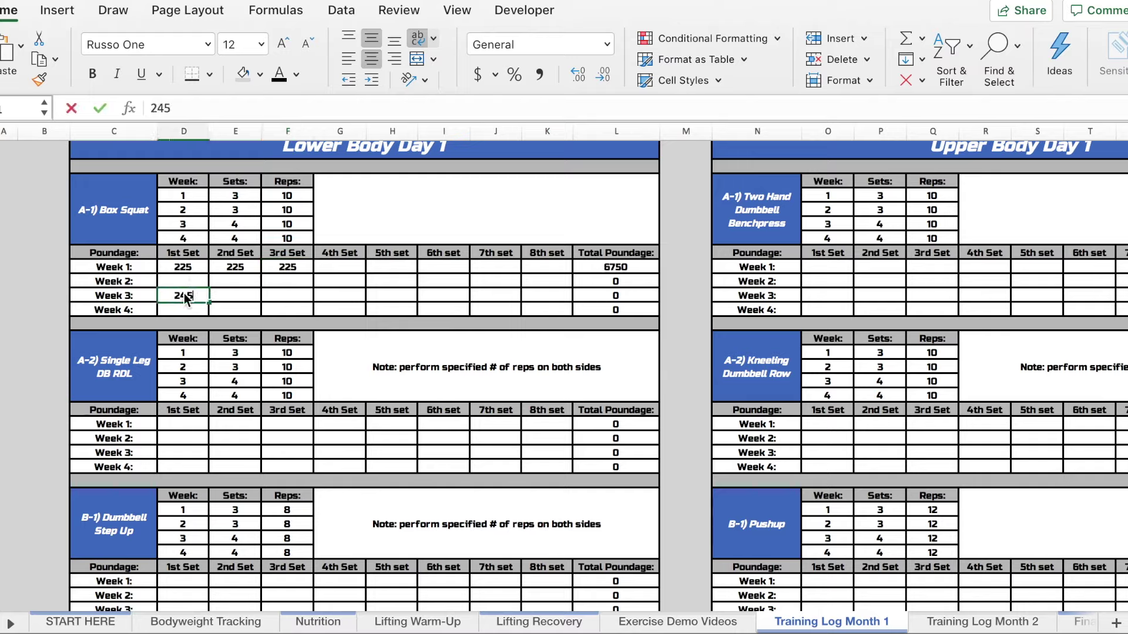
key("Tab")
type("255")
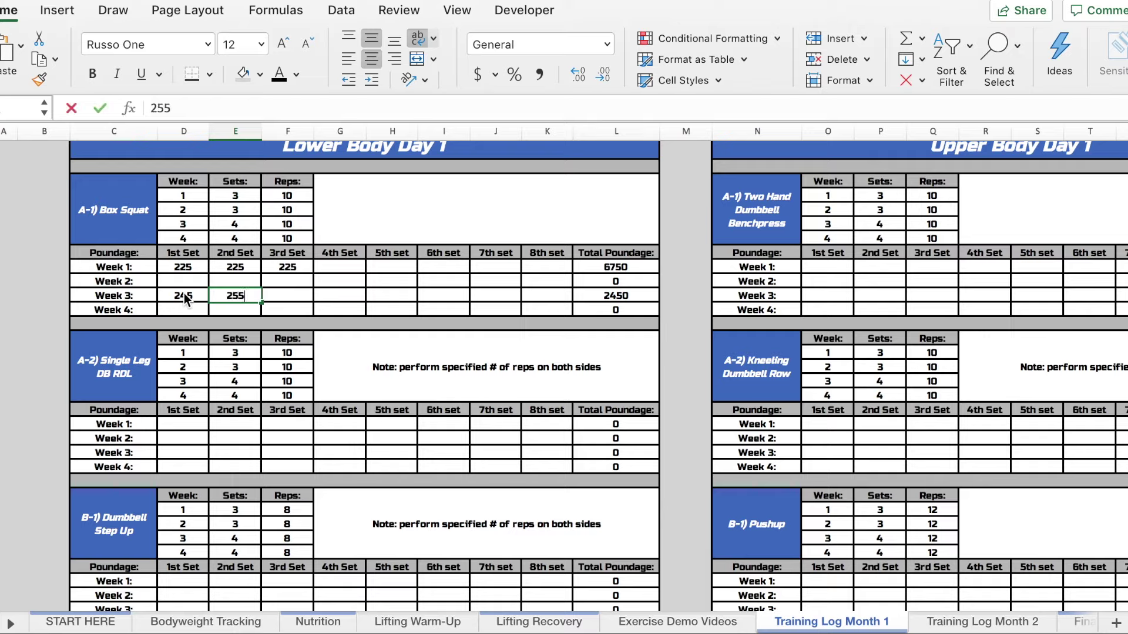
key("Tab")
type("255")
key("Tab")
type("265")
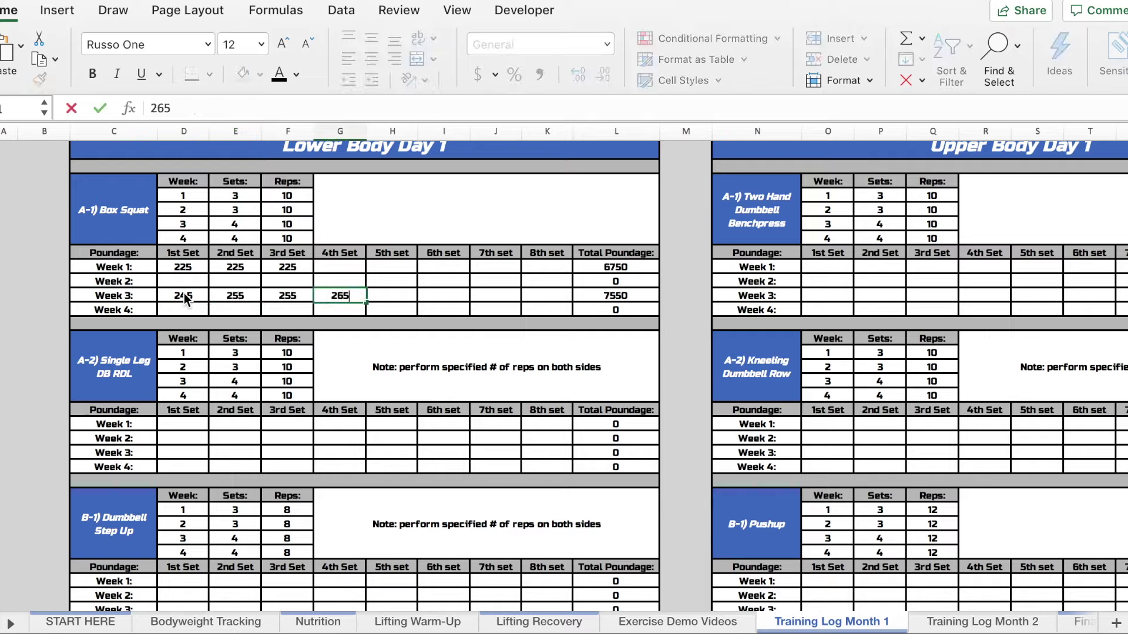
key("Return")
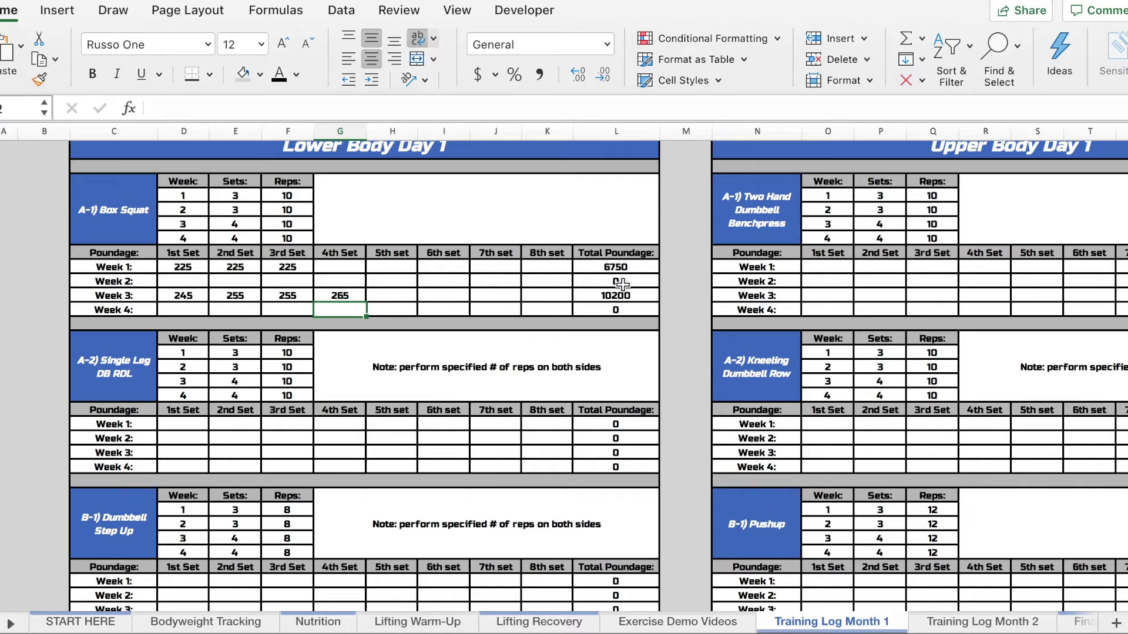
- Check the bodyweight progression chart on the Bodyweight Tracking sheet, and review the Lifting Schedule on Training Log Month 1
scroll(476, 277, "up", 2)
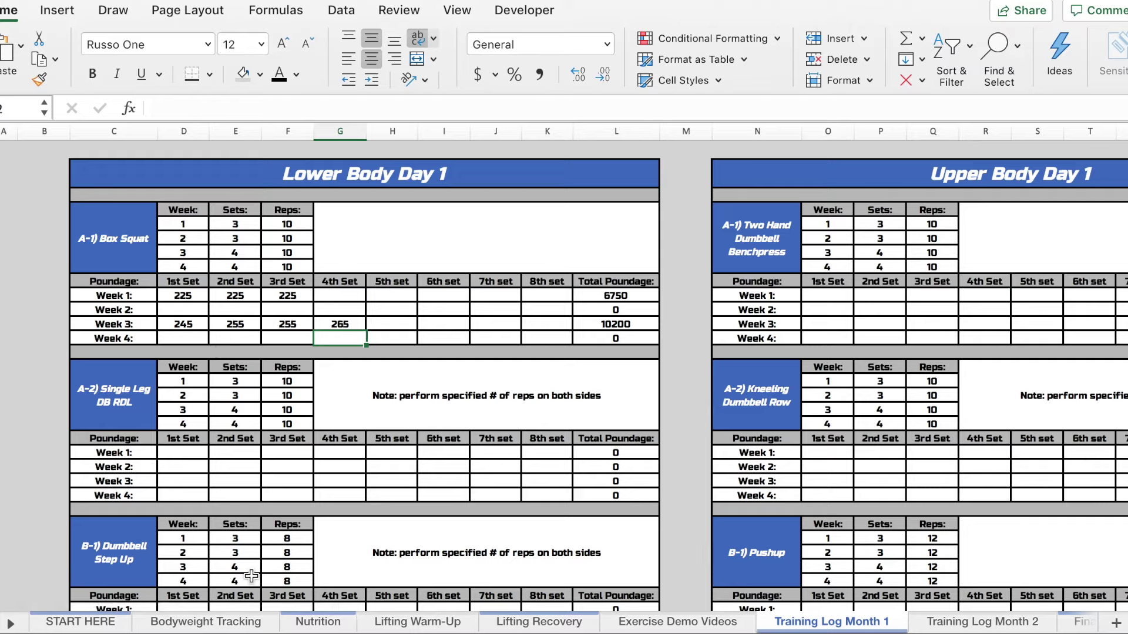
left_click(234, 623)
scroll(420, 341, "up", 1)
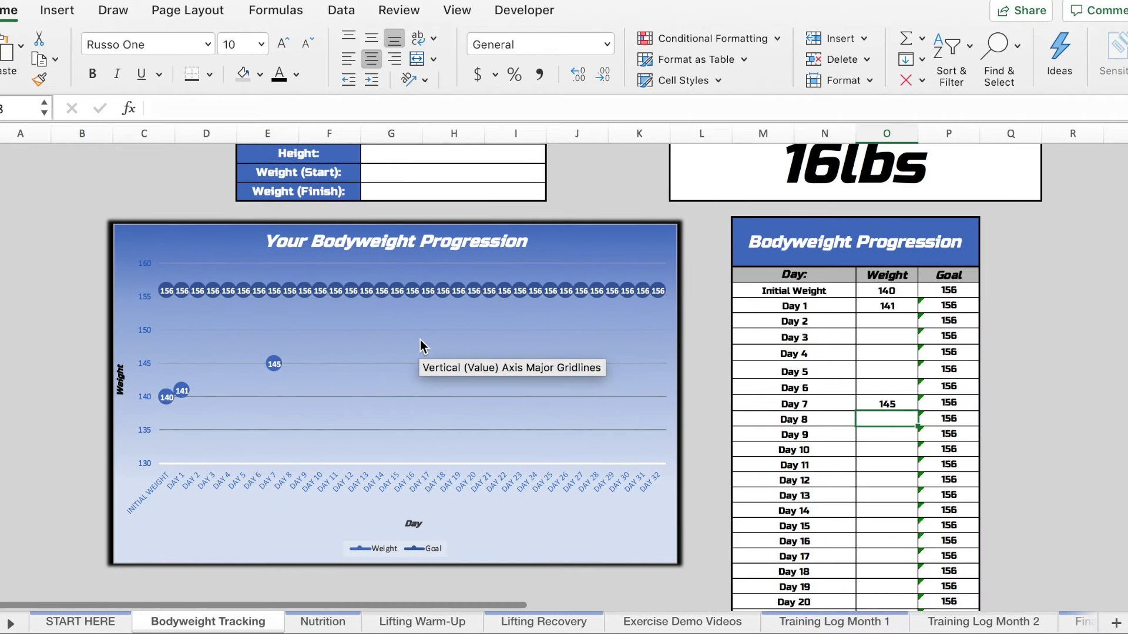
left_click(835, 624)
scroll(335, 363, "up", 1)
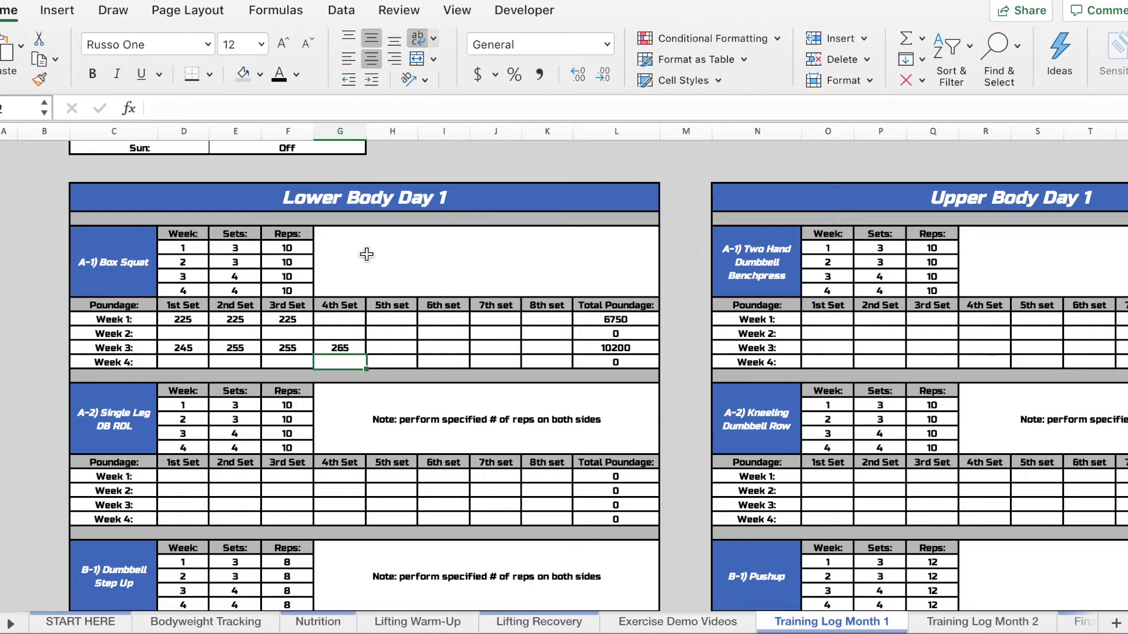
scroll(368, 270, "up", 5)
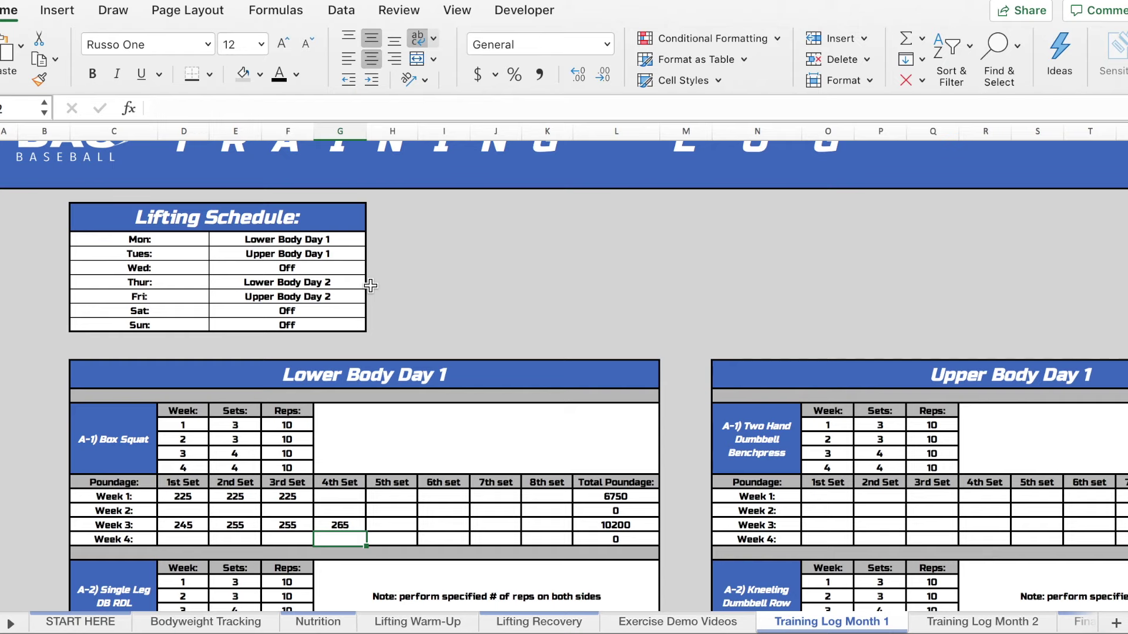
- Read through the Final Thoughts sheet, from the closing message and video links down to the contact details
key("ctrl+Page_Down")
key("ctrl+Page_Down")
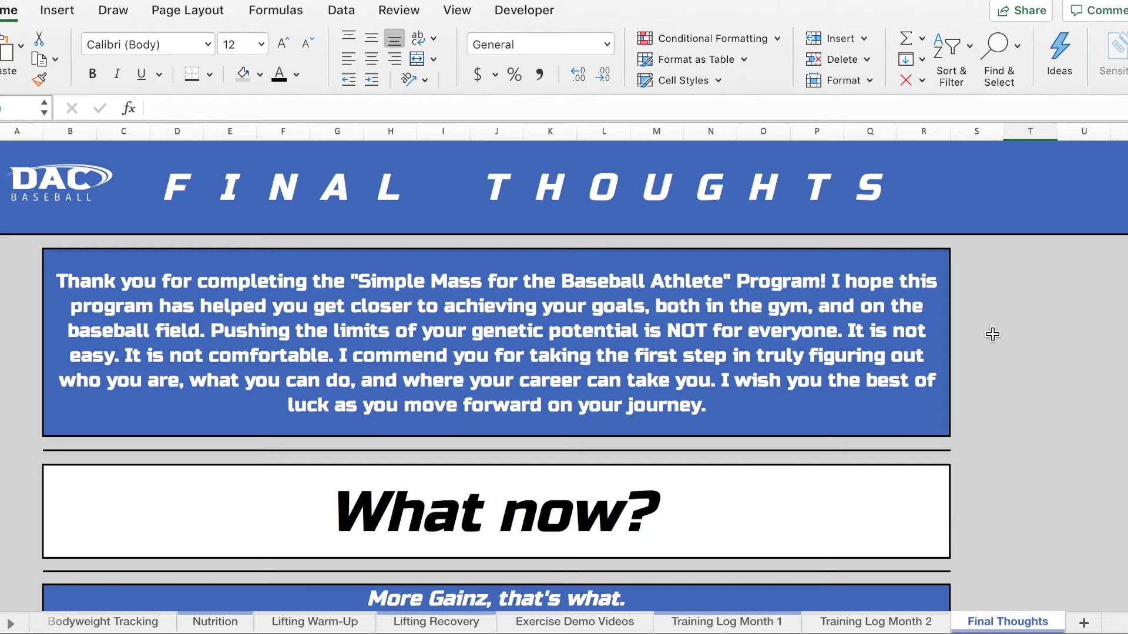
scroll(536, 449, "down", 2)
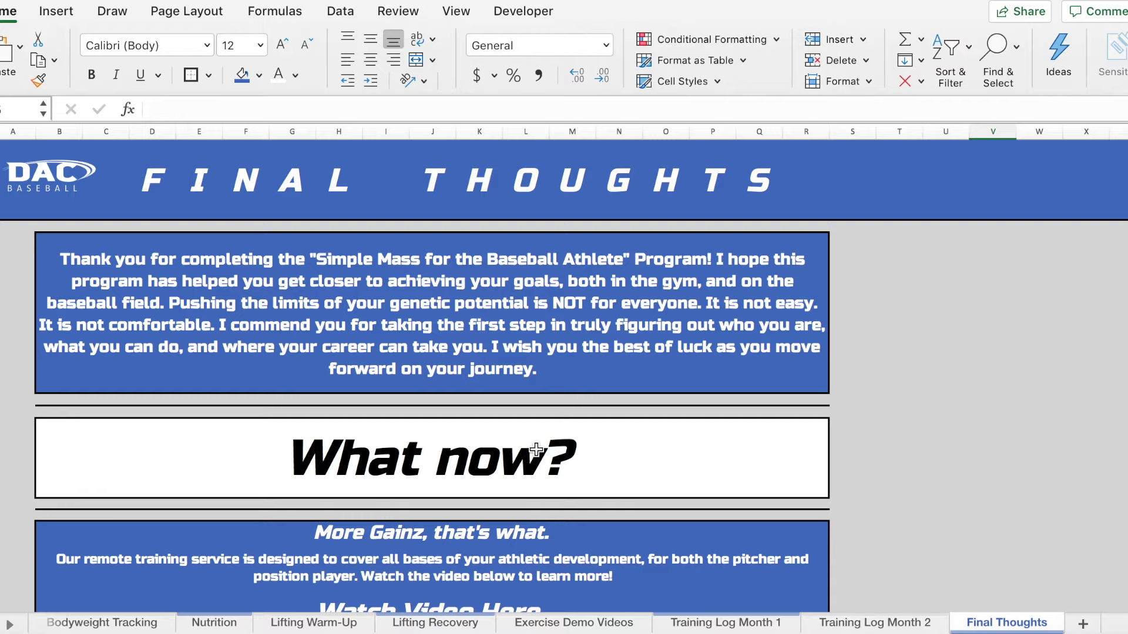
scroll(536, 449, "down", 8)
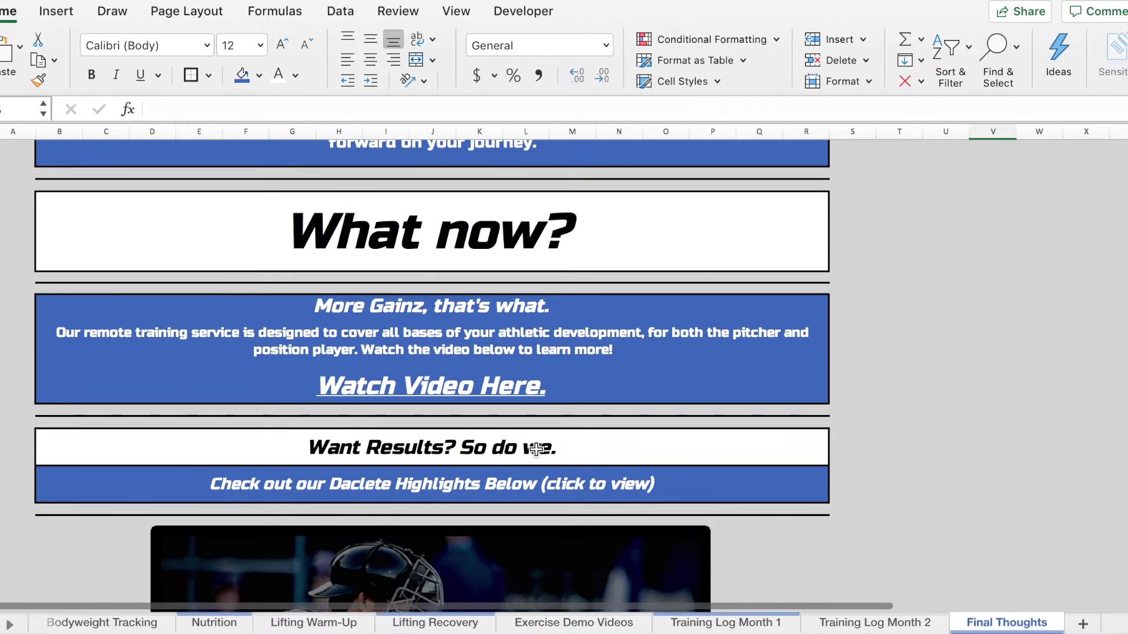
scroll(537, 450, "down", 3)
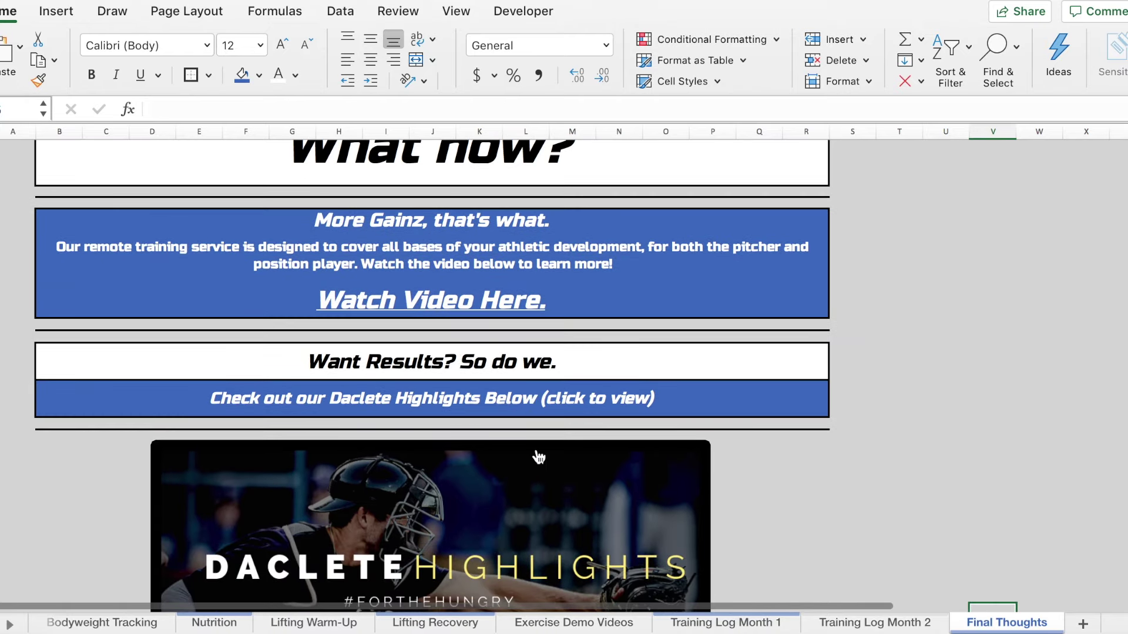
scroll(539, 457, "down", 3)
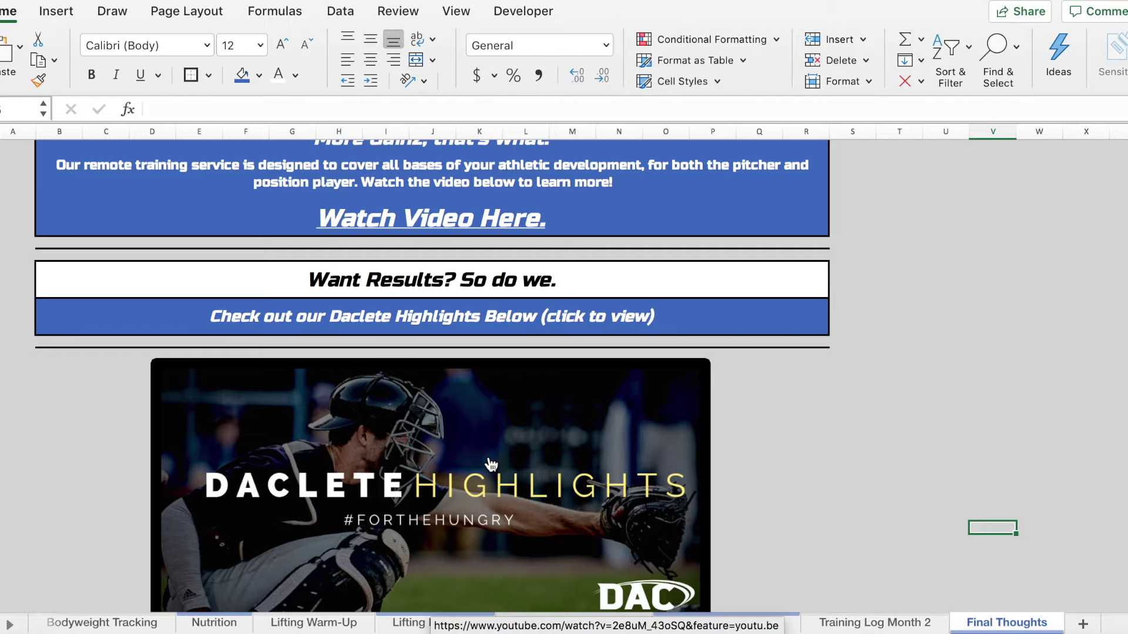
scroll(490, 464, "down", 5)
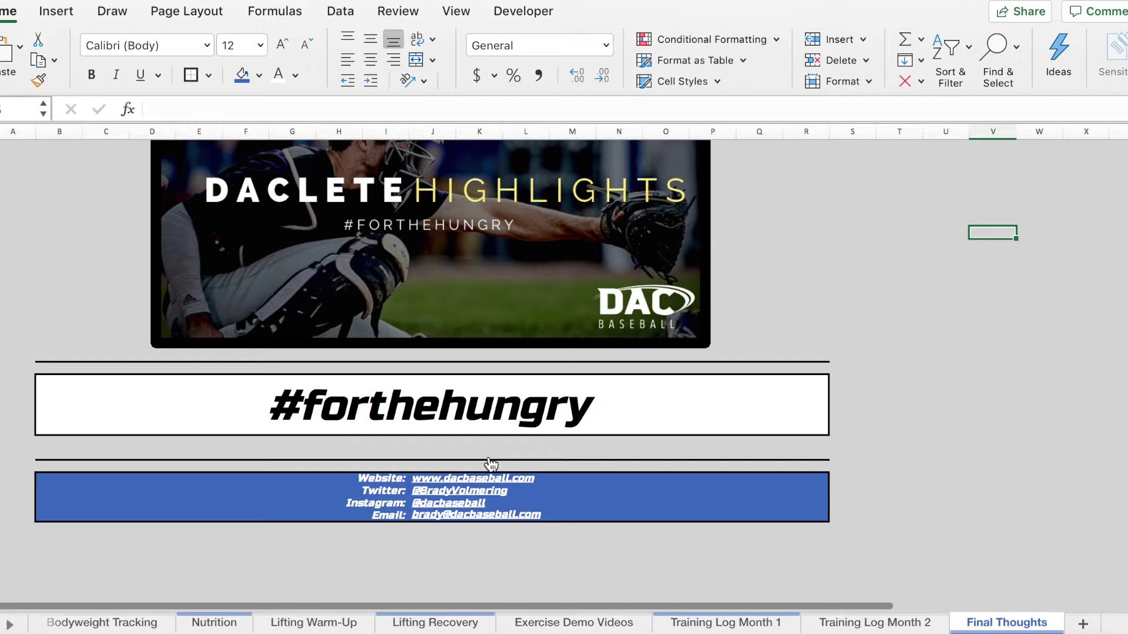